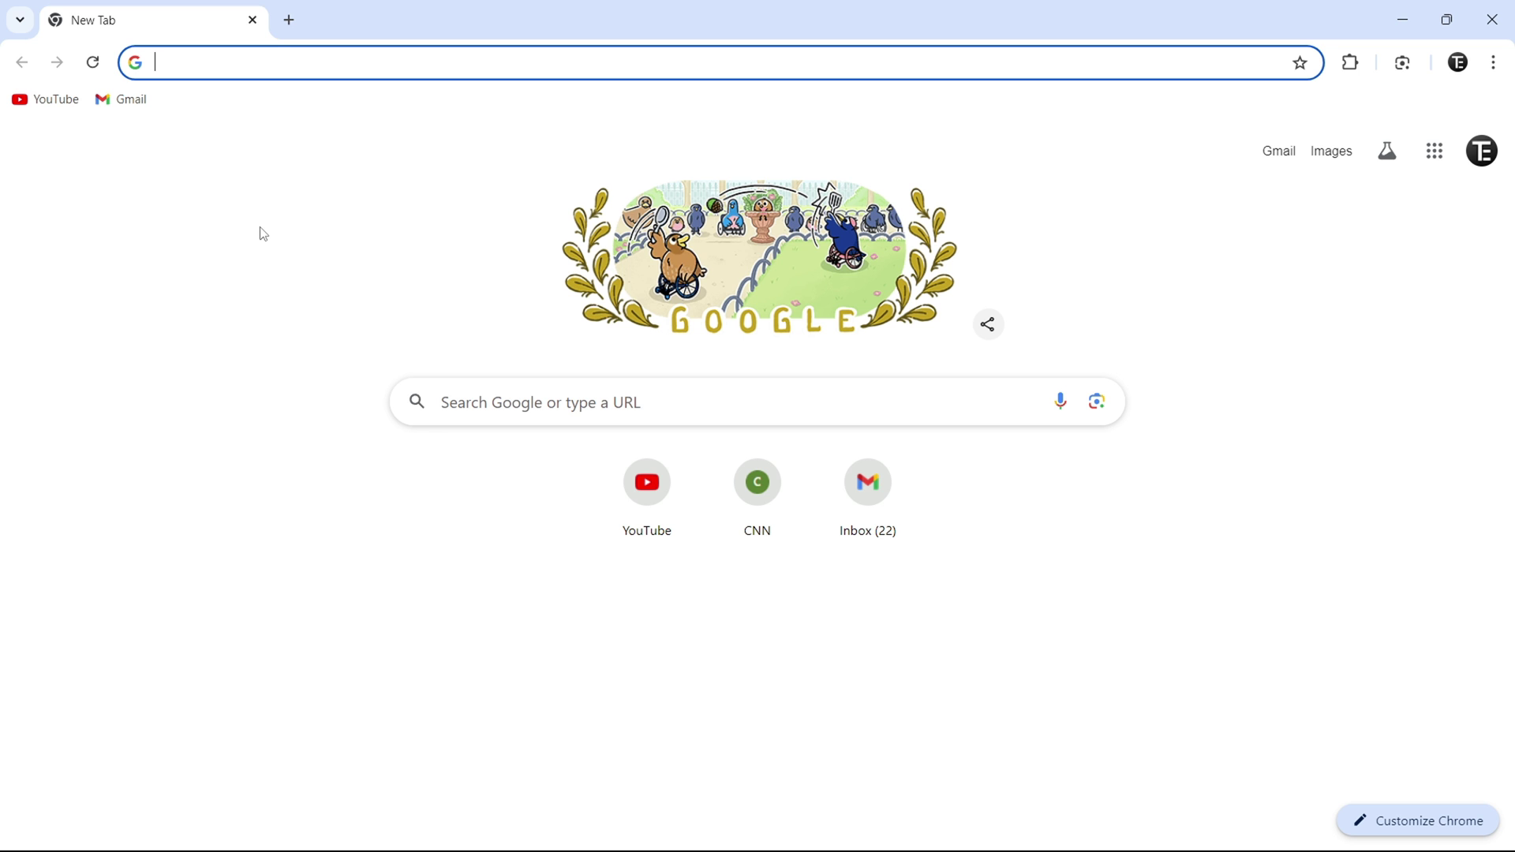
{"action": "type", "text": "qrcode monkey"}
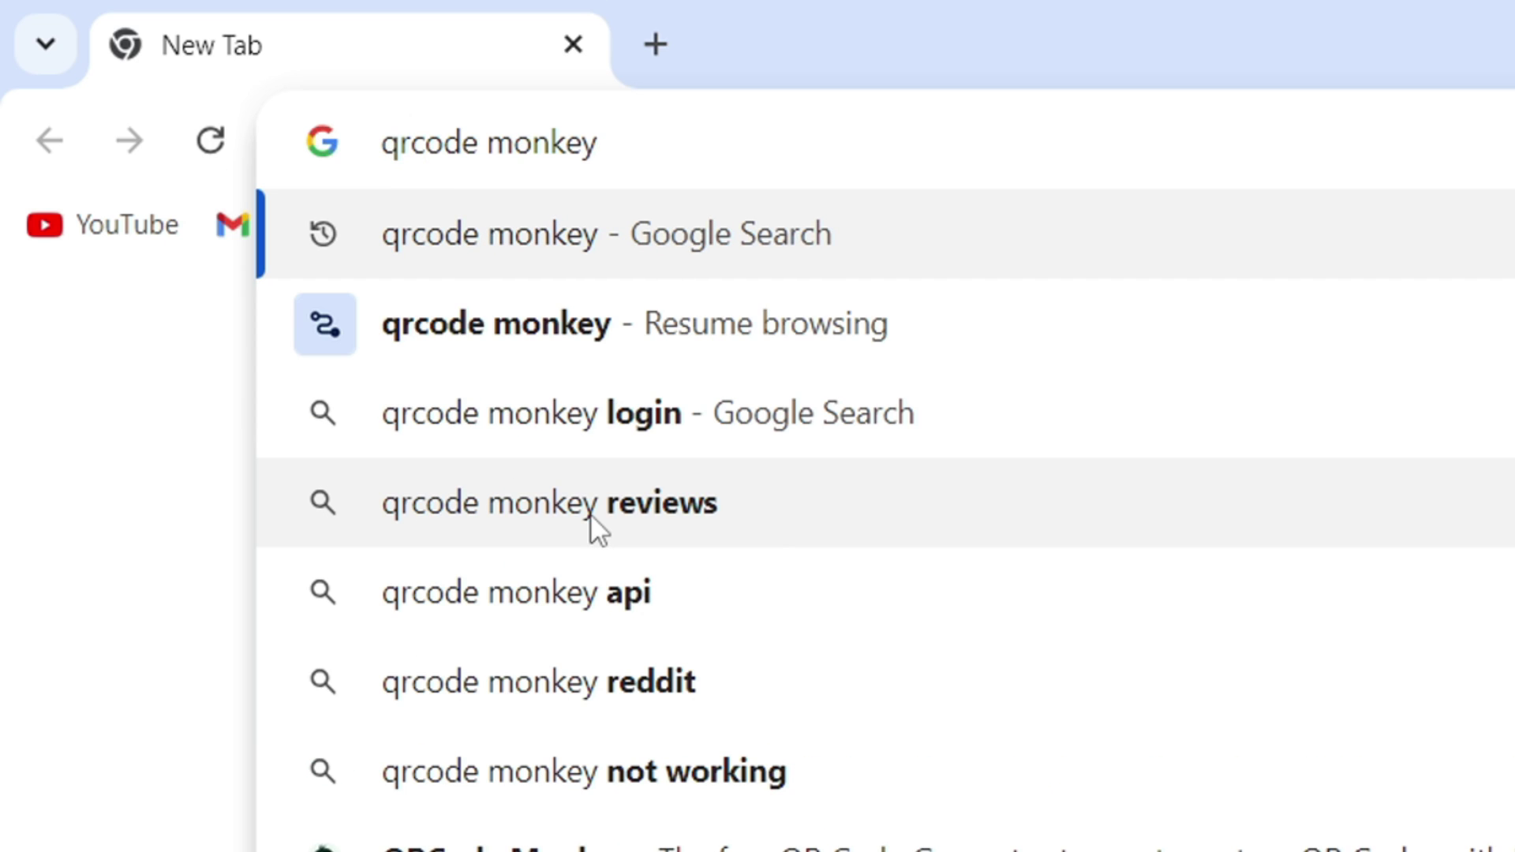
- Run the Google search for 'qrcode monkey' in Chrome
{"action": "key", "text": "Return"}
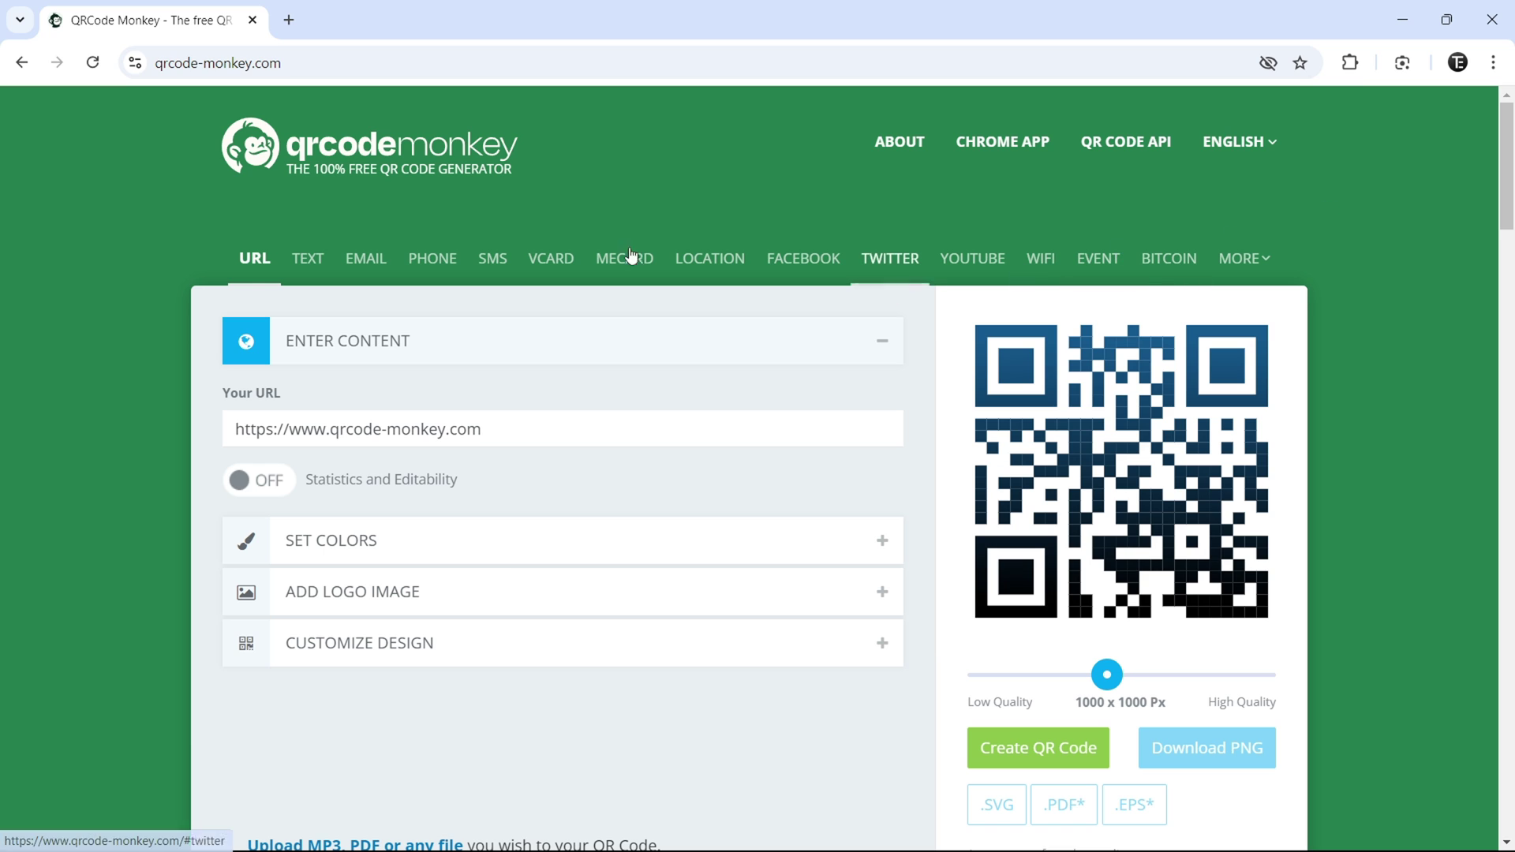
{"action": "left_click", "coordinate": [244, 289]}
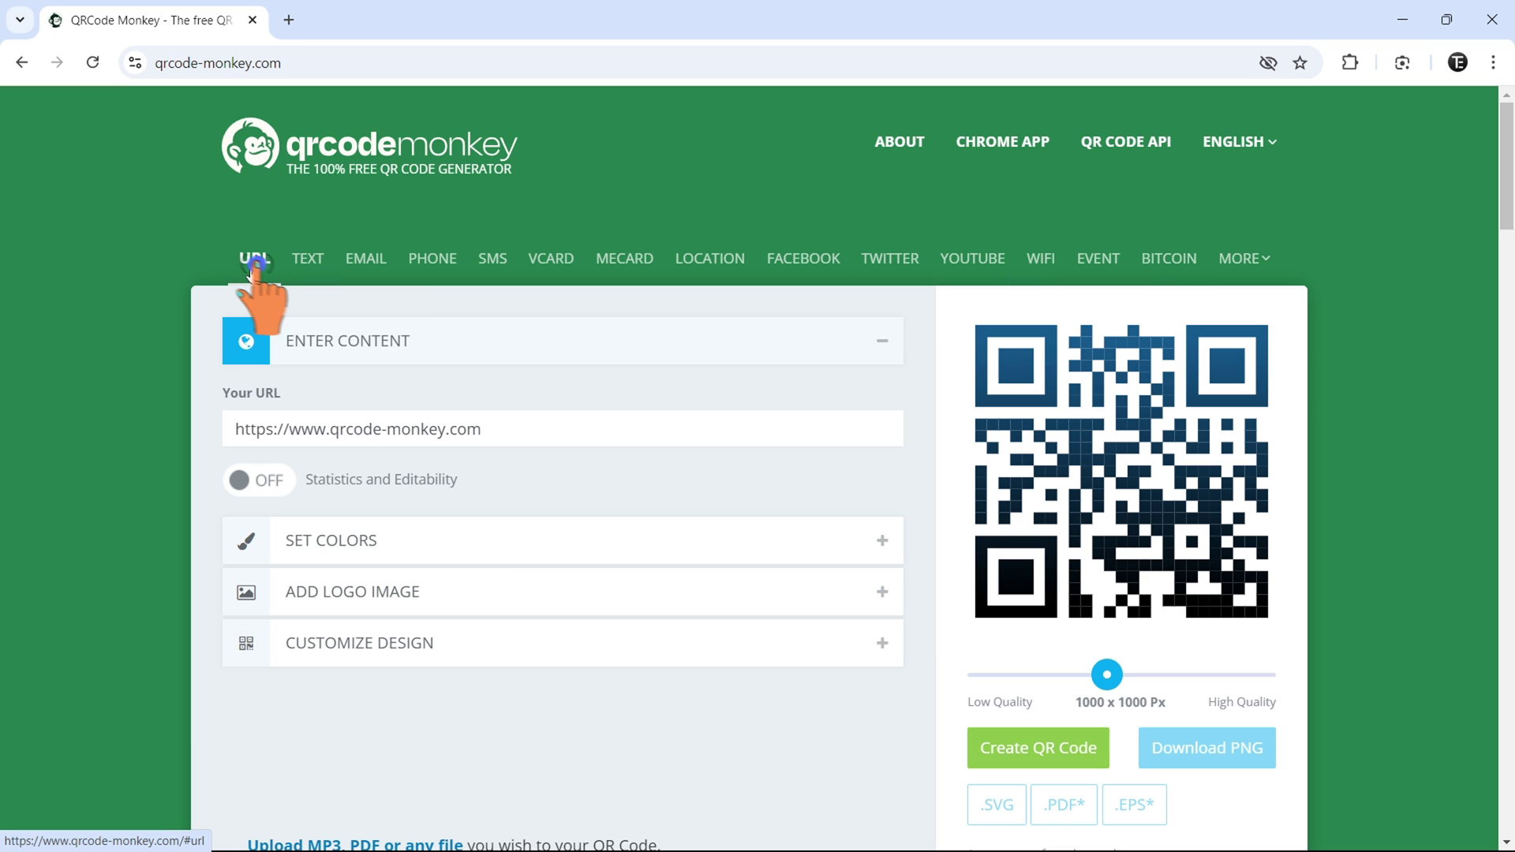
{"action": "left_click", "coordinate": [512, 430]}
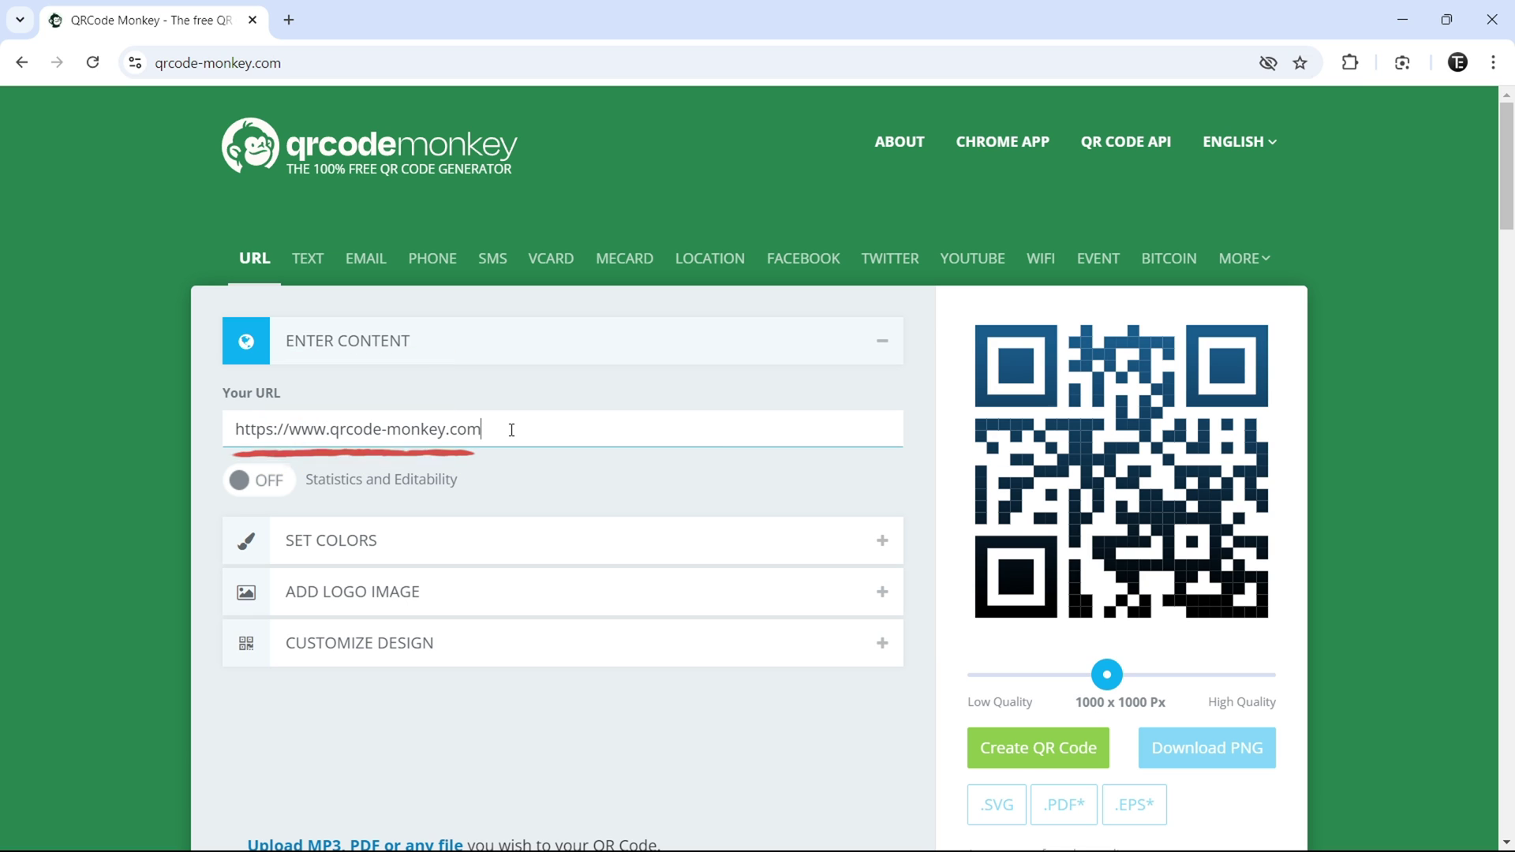
{"action": "key", "text": "BackSpace"}
{"action": "key", "text": "BackSpace"}
{"action": "key", "text": "BackSpace"}
{"action": "key", "text": "BackSpace"}
{"action": "key", "text": "BackSpace"}
{"action": "key", "text": "BackSpace"}
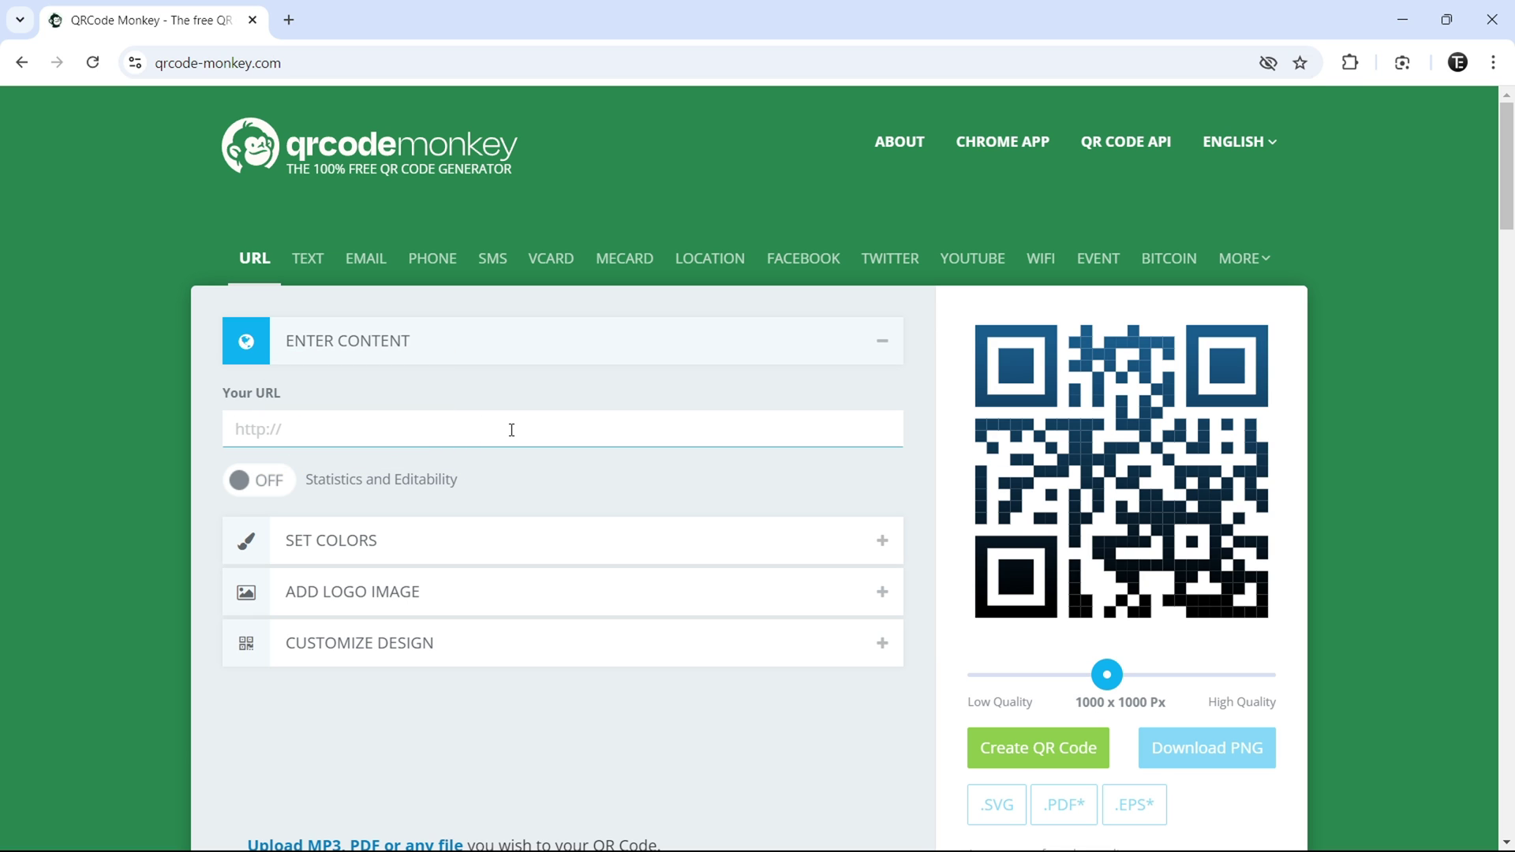
{"action": "type", "text": "https://www.youtube.com/techiseasyyt"}
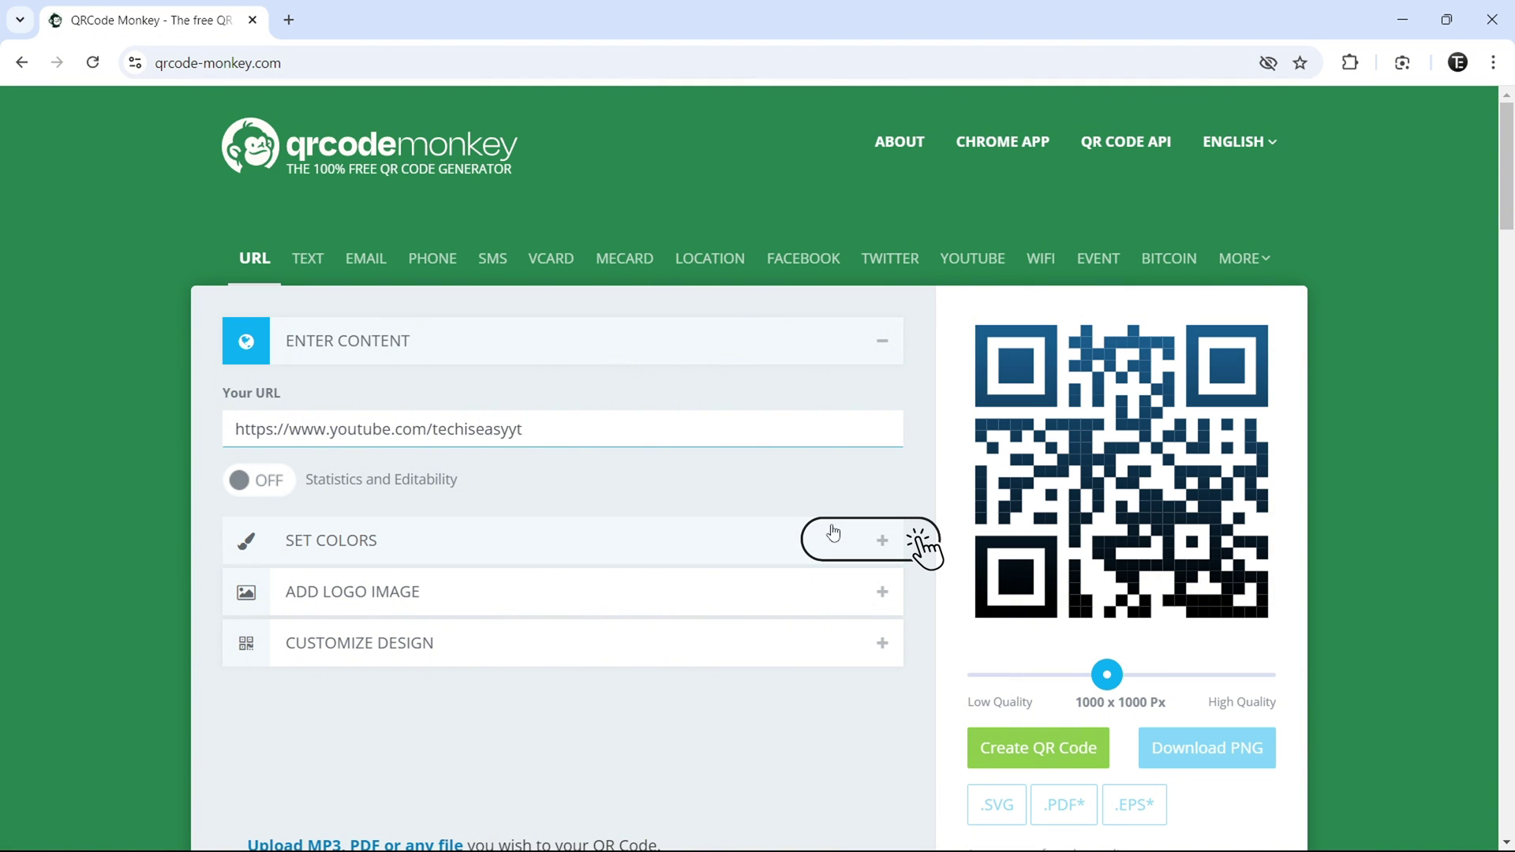
- Give the dots a linear gradient from black to #BC155A and regenerate the code
{"action": "left_click", "coordinate": [886, 547]}
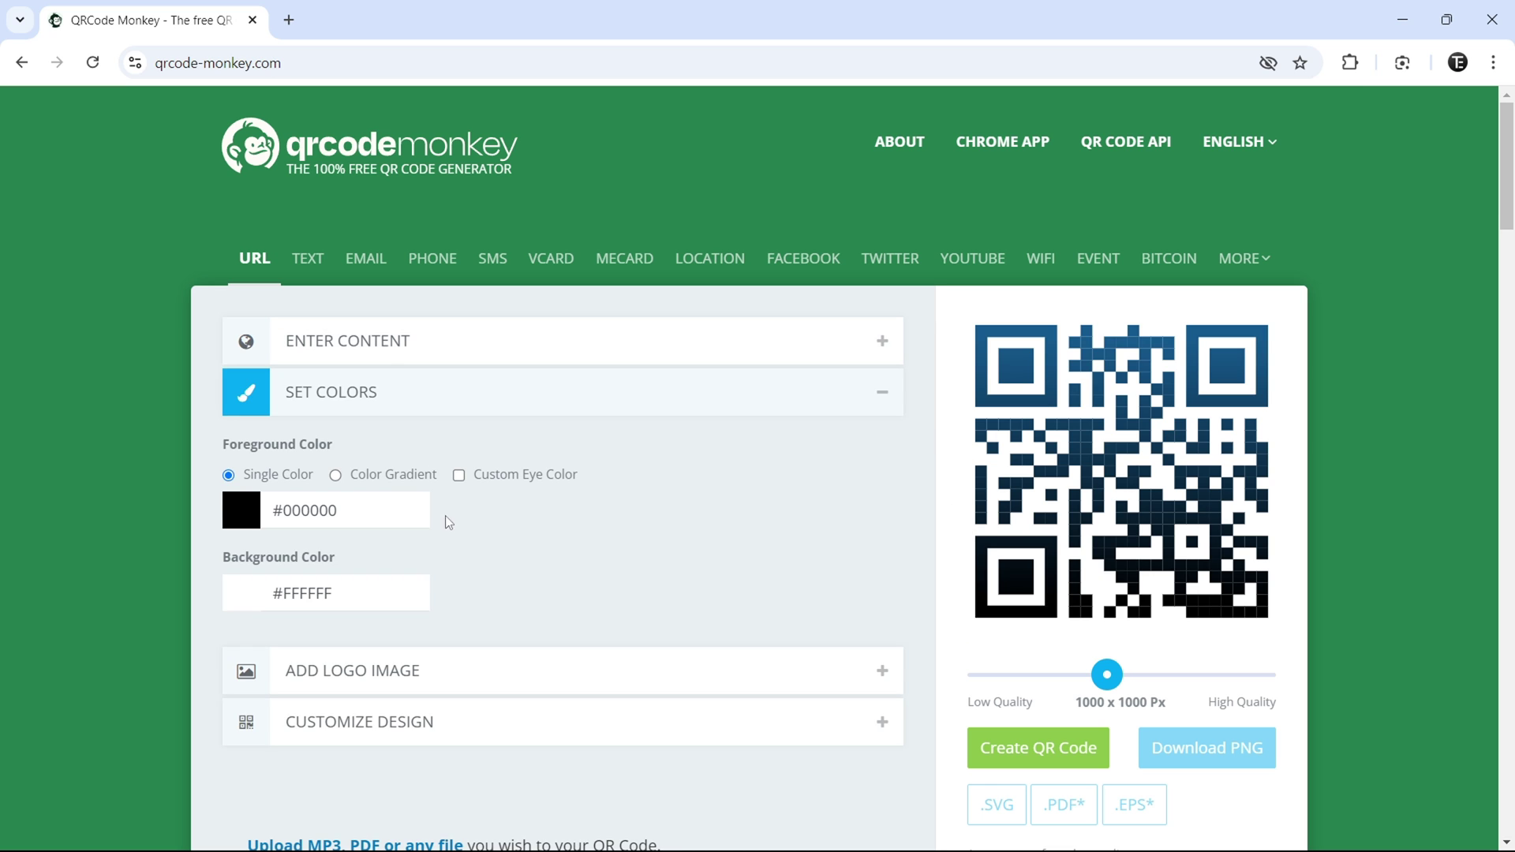
{"action": "left_click", "coordinate": [335, 475]}
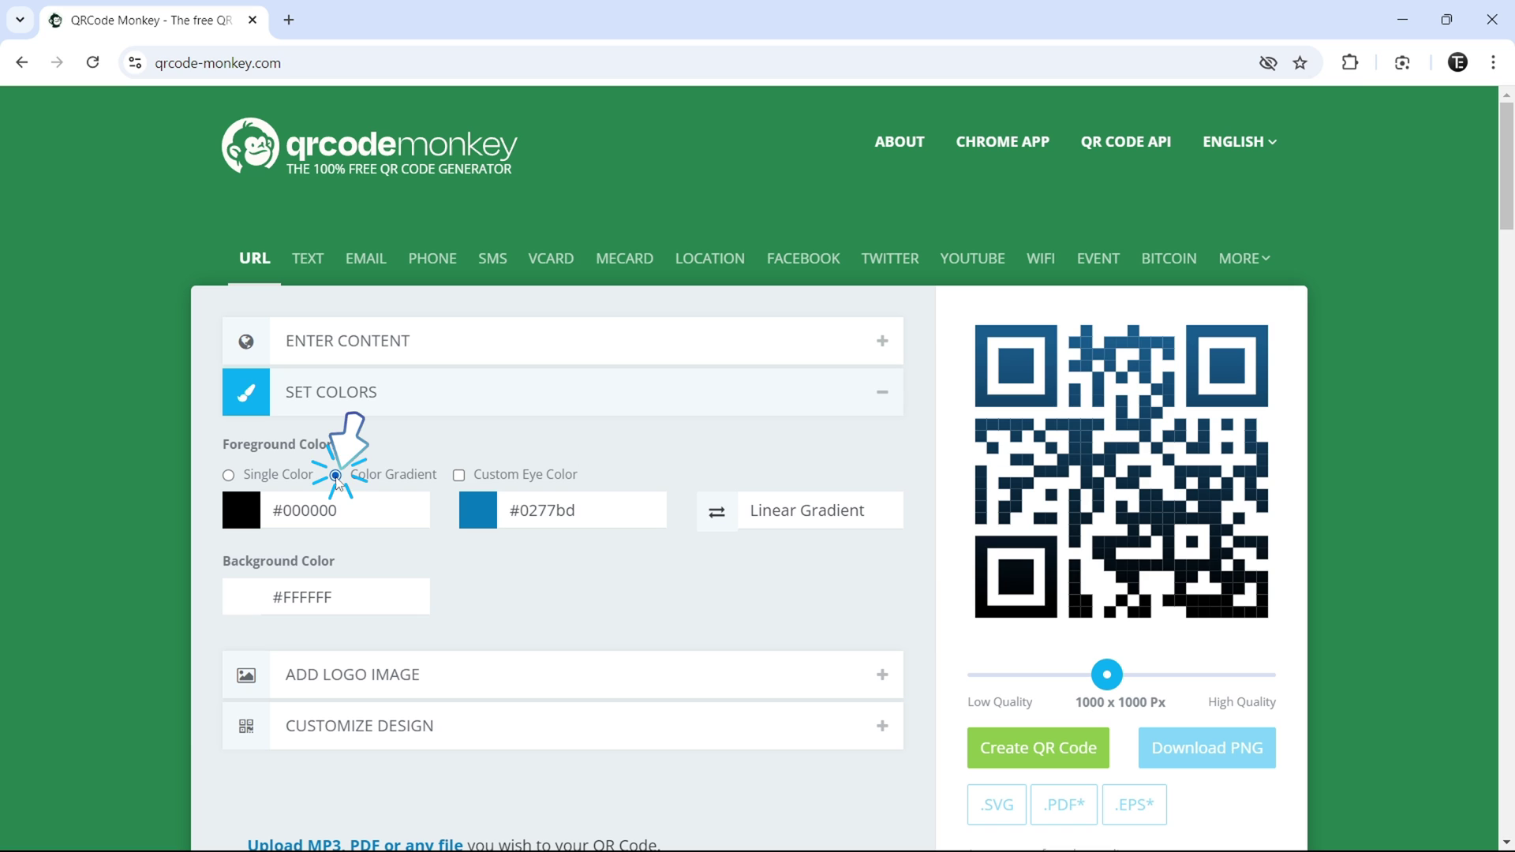
{"action": "left_click", "coordinate": [483, 513]}
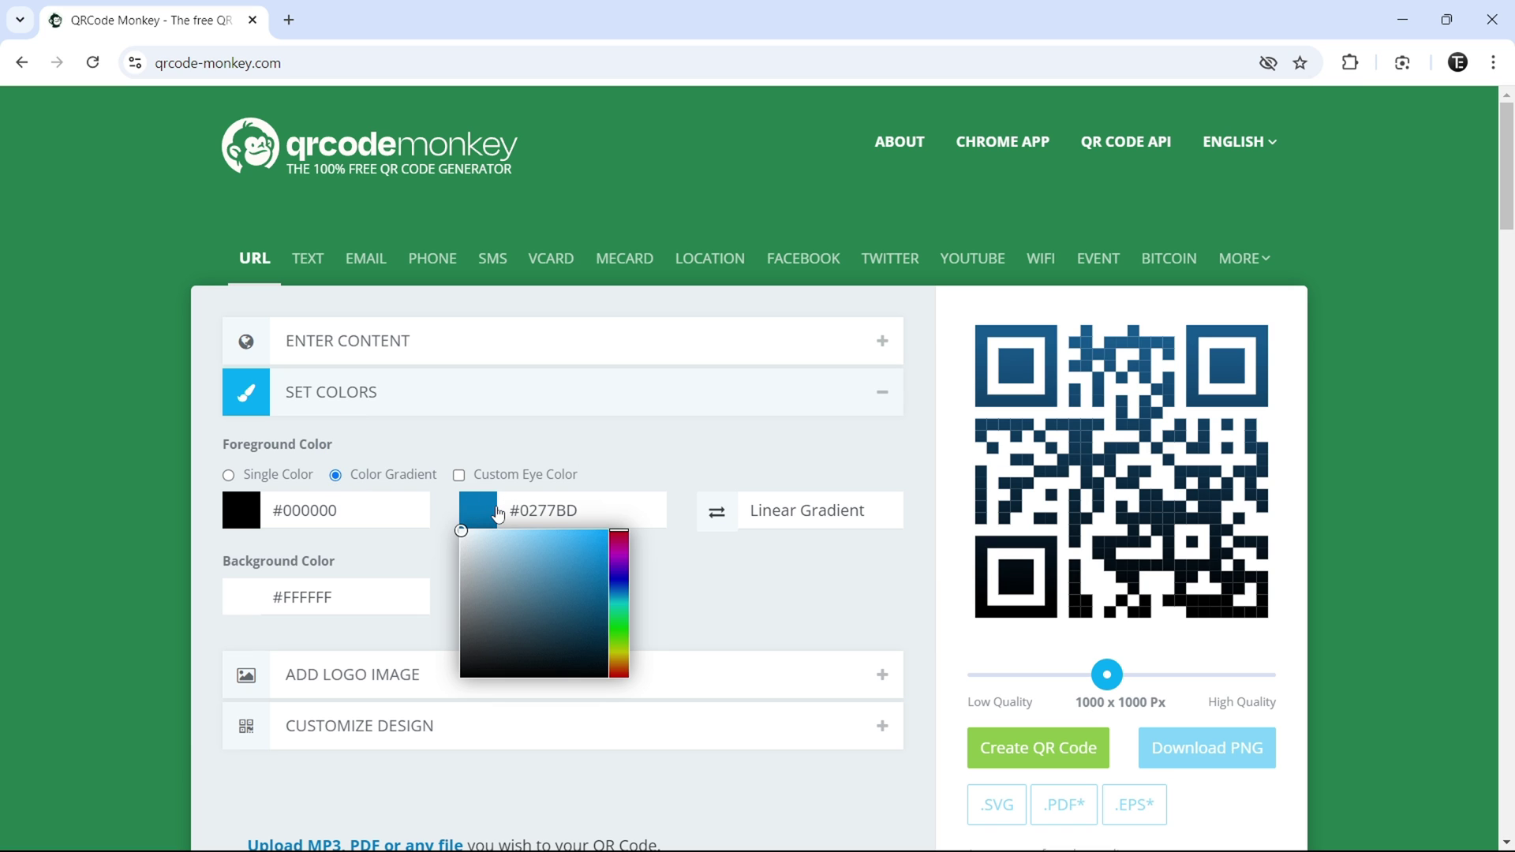
{"action": "left_click", "coordinate": [576, 568]}
{"action": "left_click_drag", "start_coordinate": [618, 598], "coordinate": [582, 542]}
{"action": "left_click", "coordinate": [582, 542]}
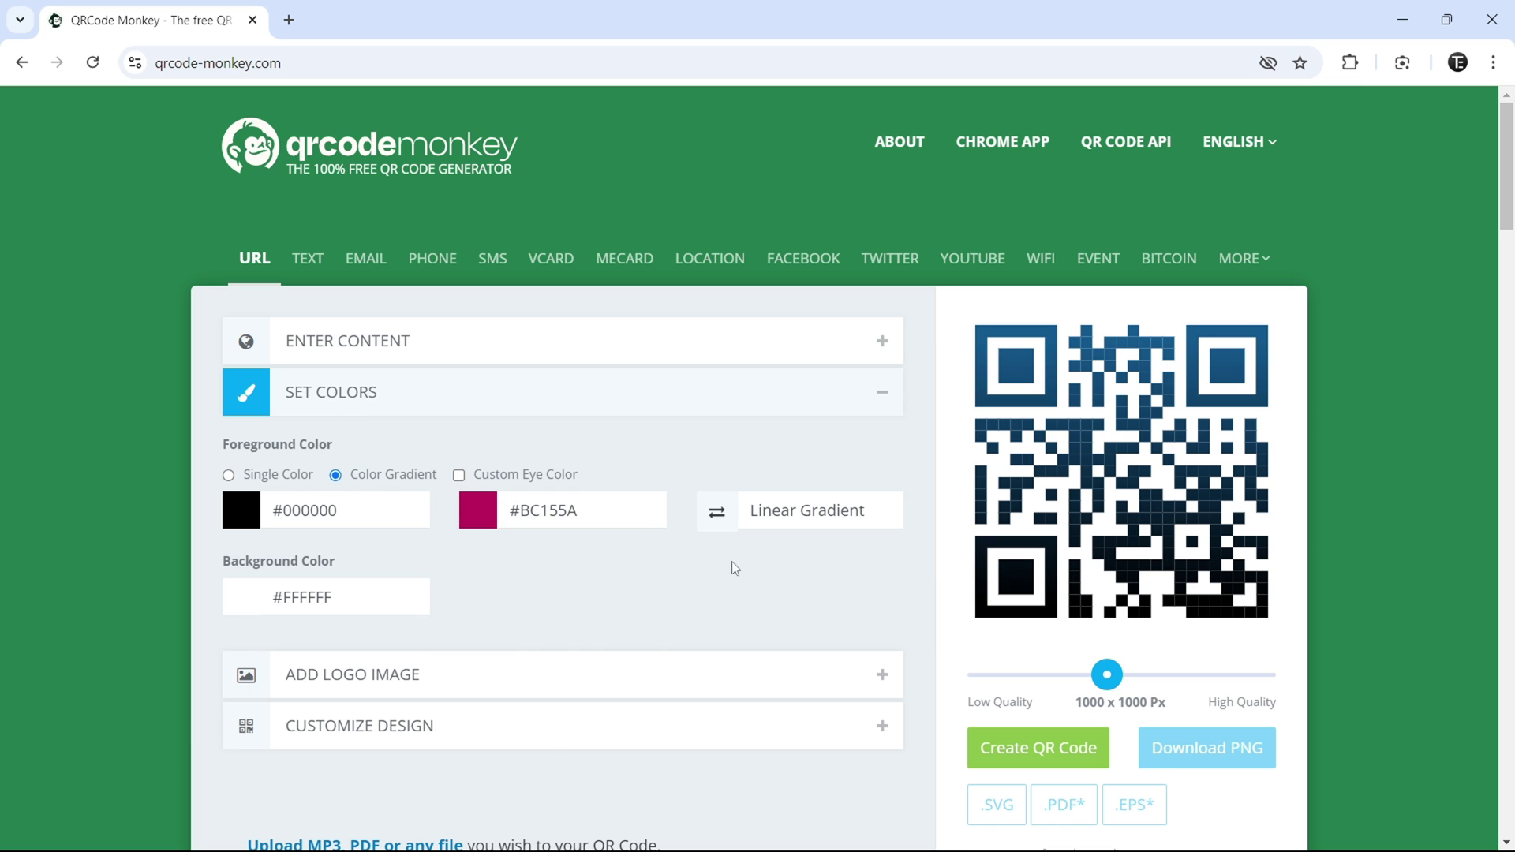
{"action": "left_click", "coordinate": [733, 568]}
{"action": "left_click", "coordinate": [1022, 746]}
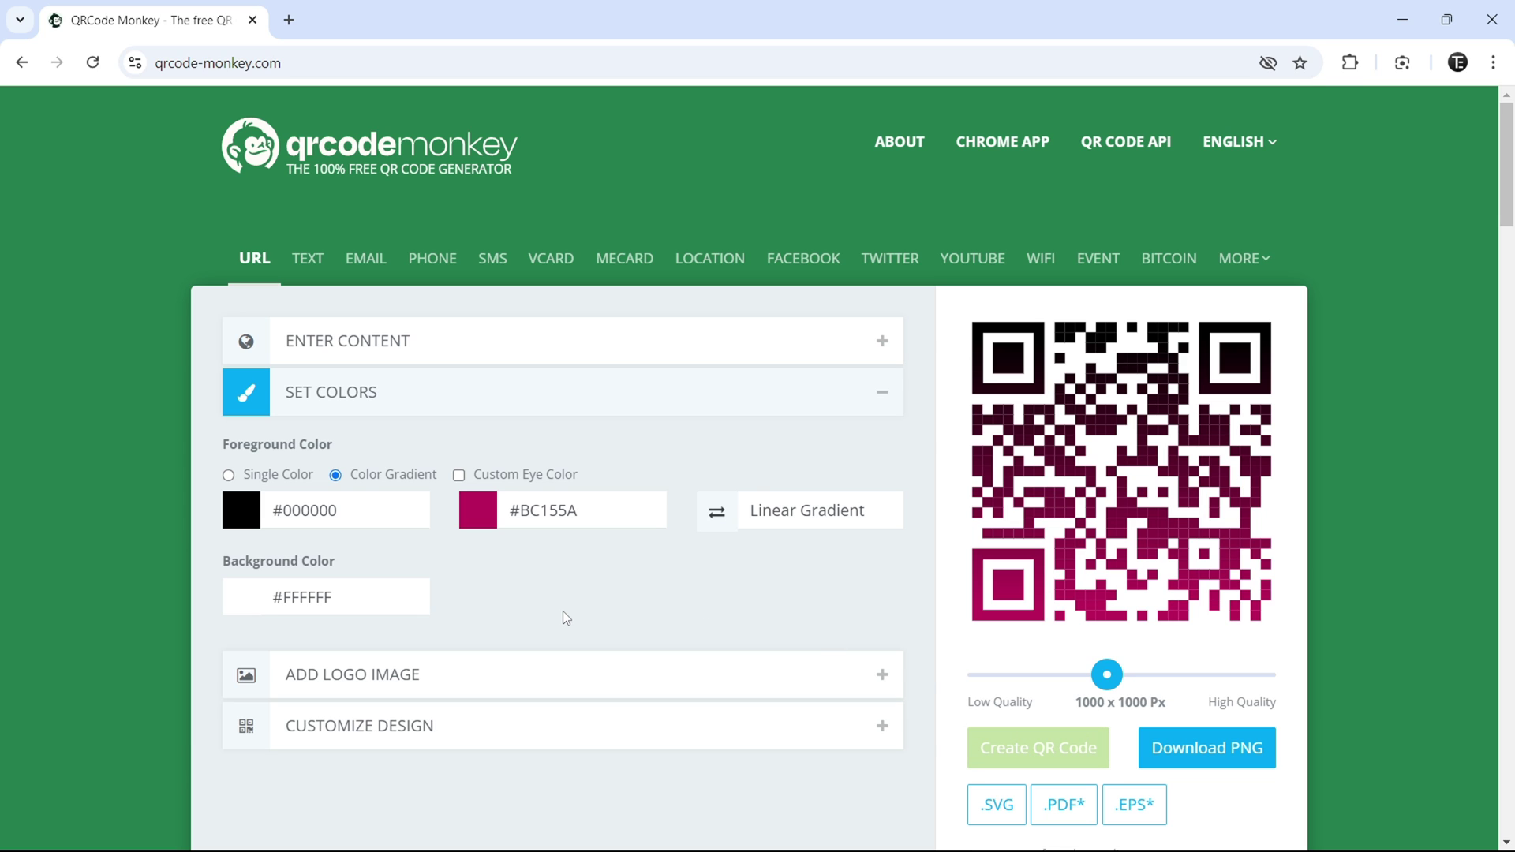
- Pick the YouTube logo as the centre image, without uploading a file, and regenerate
{"action": "left_click", "coordinate": [578, 681]}
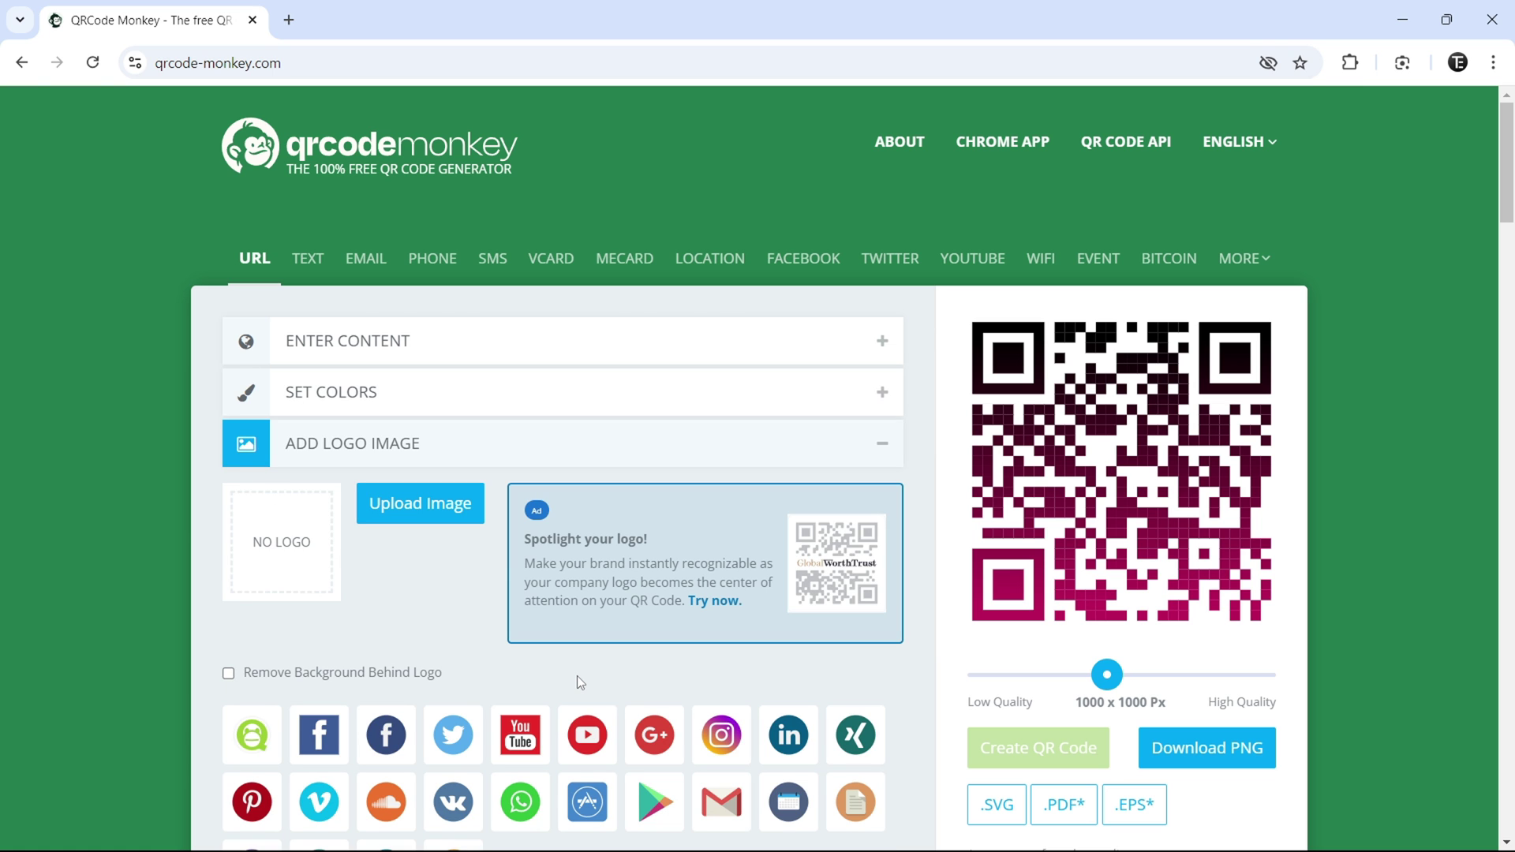
{"action": "scroll", "coordinate": [578, 678], "scroll_direction": "down", "scroll_amount": 1}
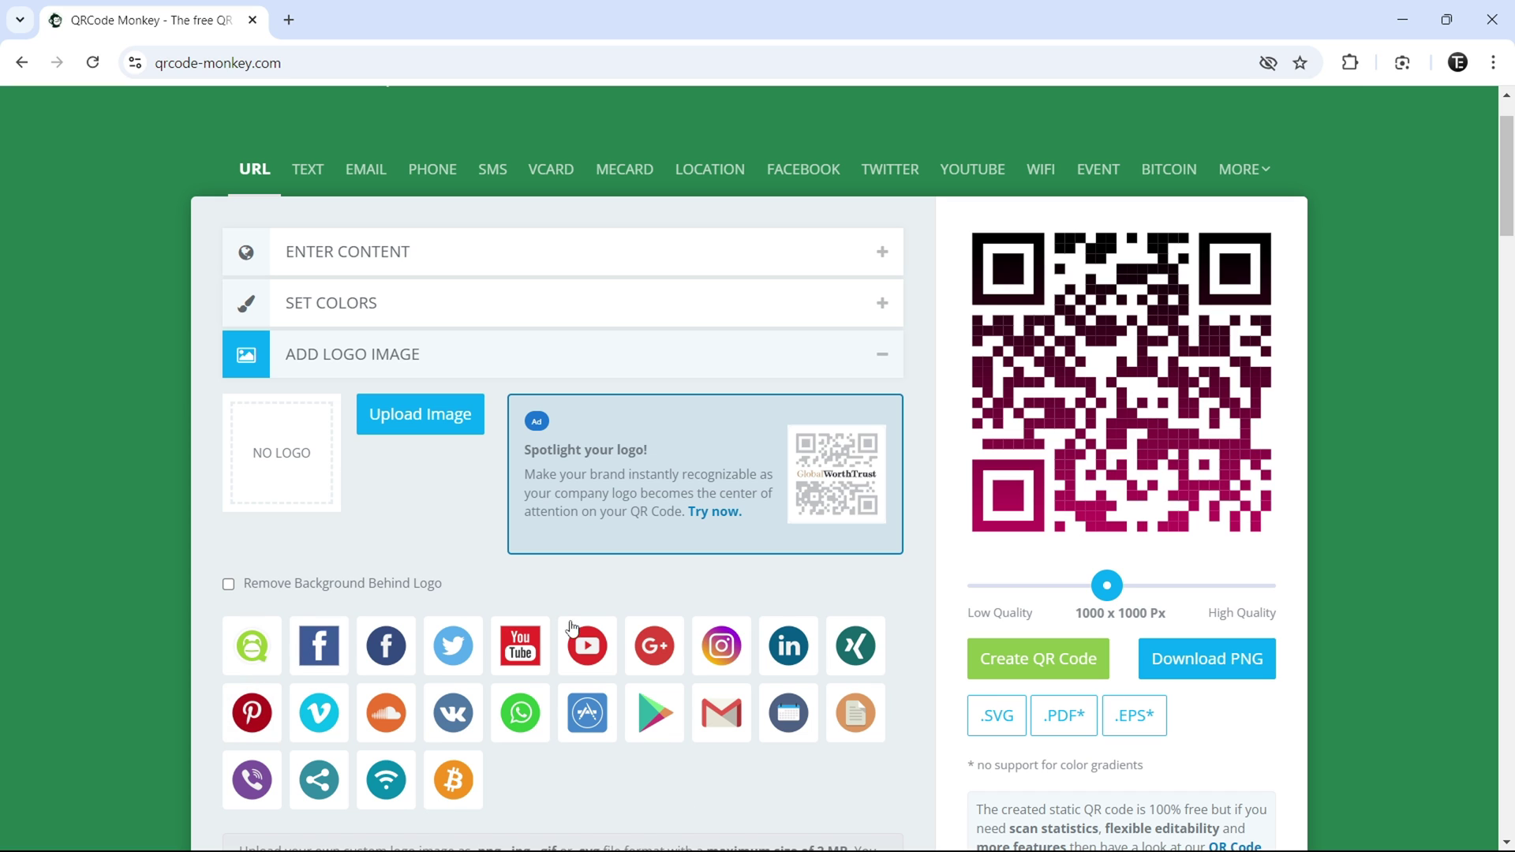
{"action": "left_click", "coordinate": [587, 650]}
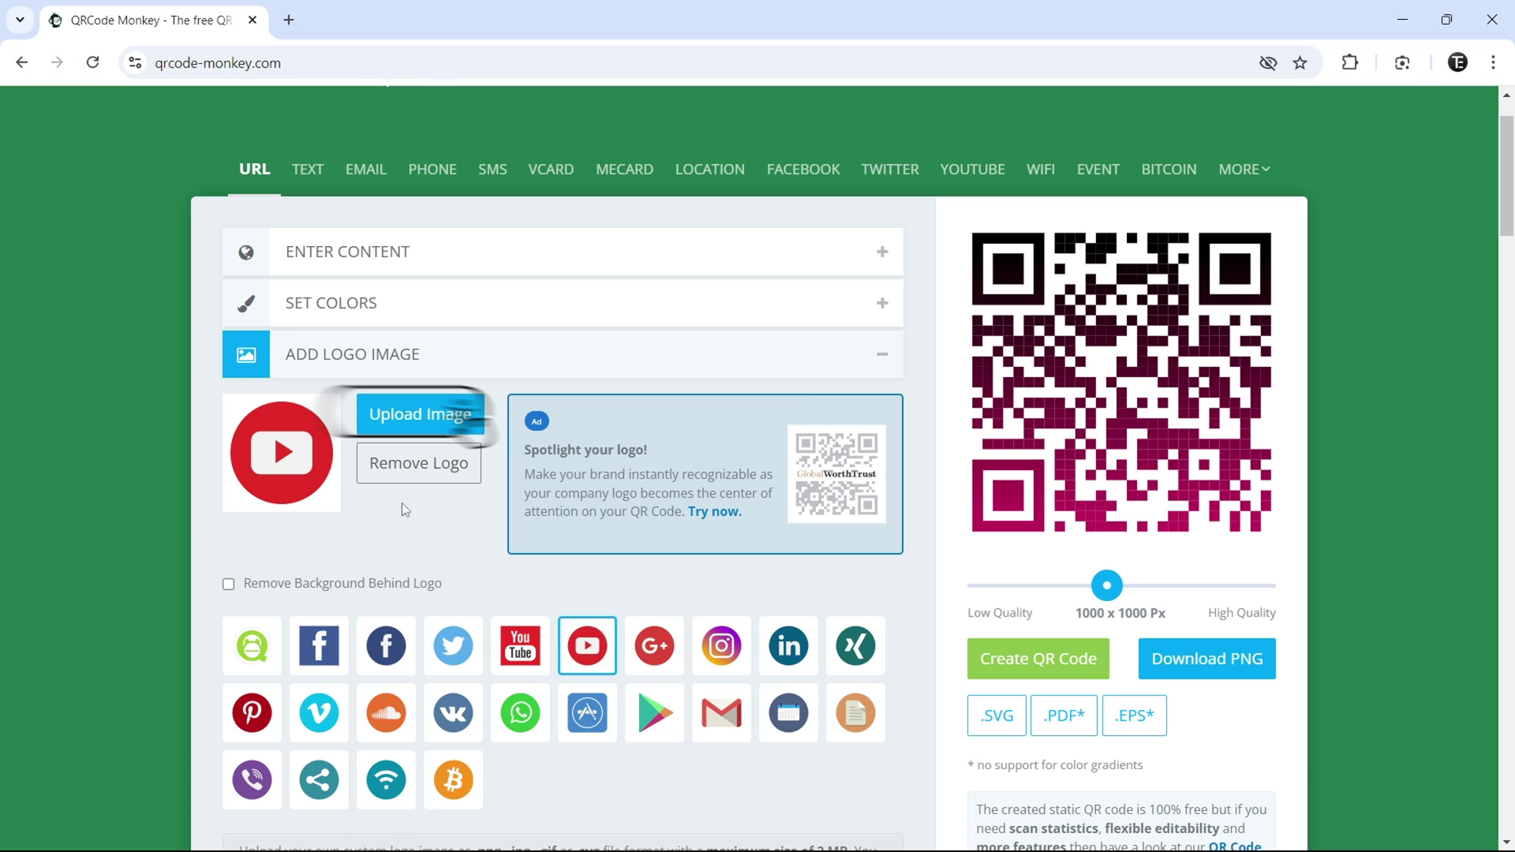
{"action": "left_click", "coordinate": [413, 418]}
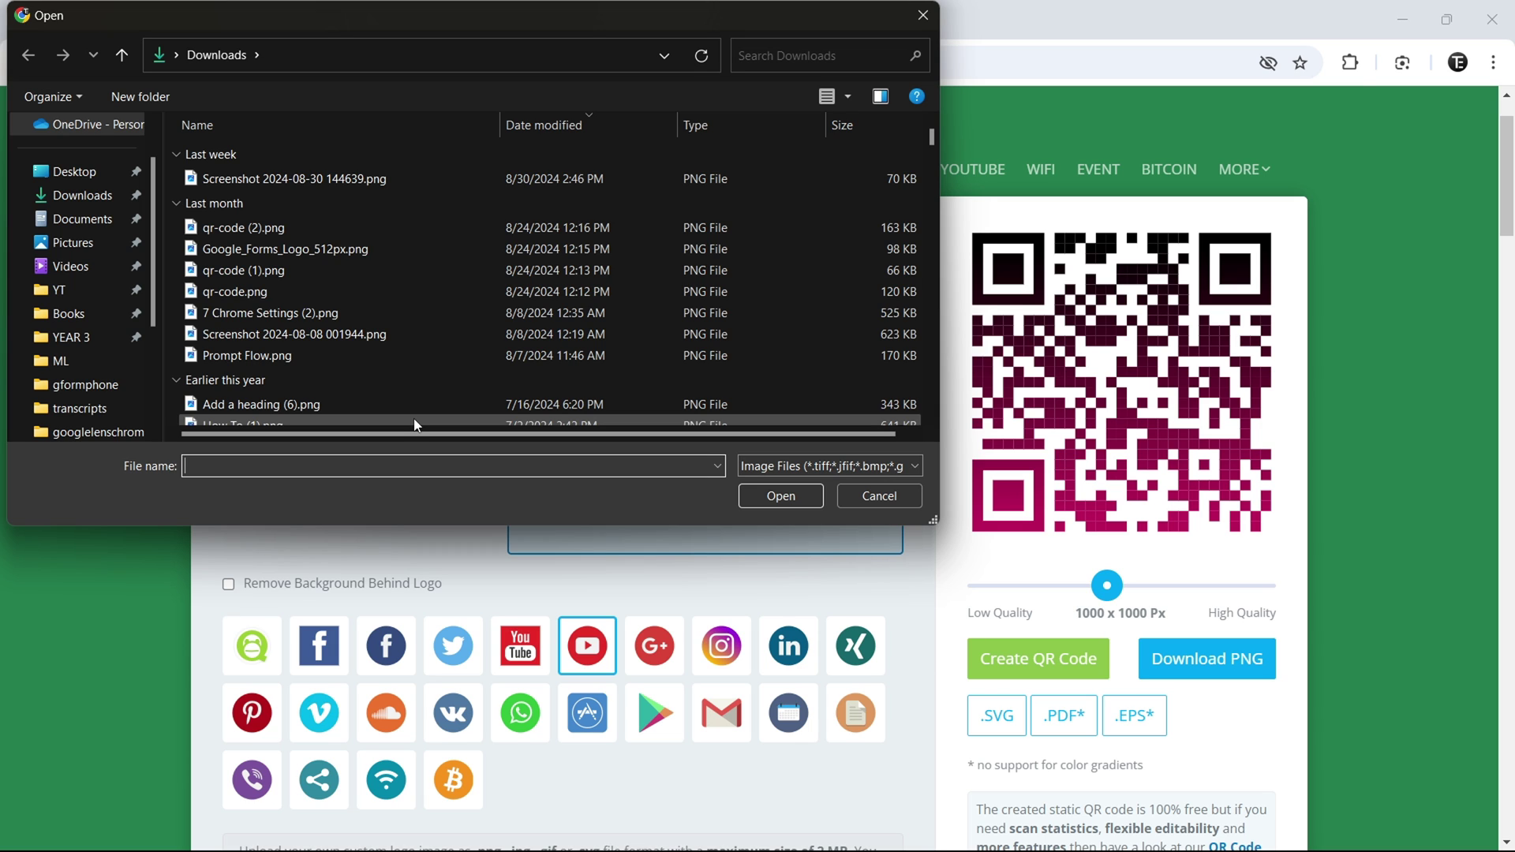
{"action": "left_click", "coordinate": [878, 495]}
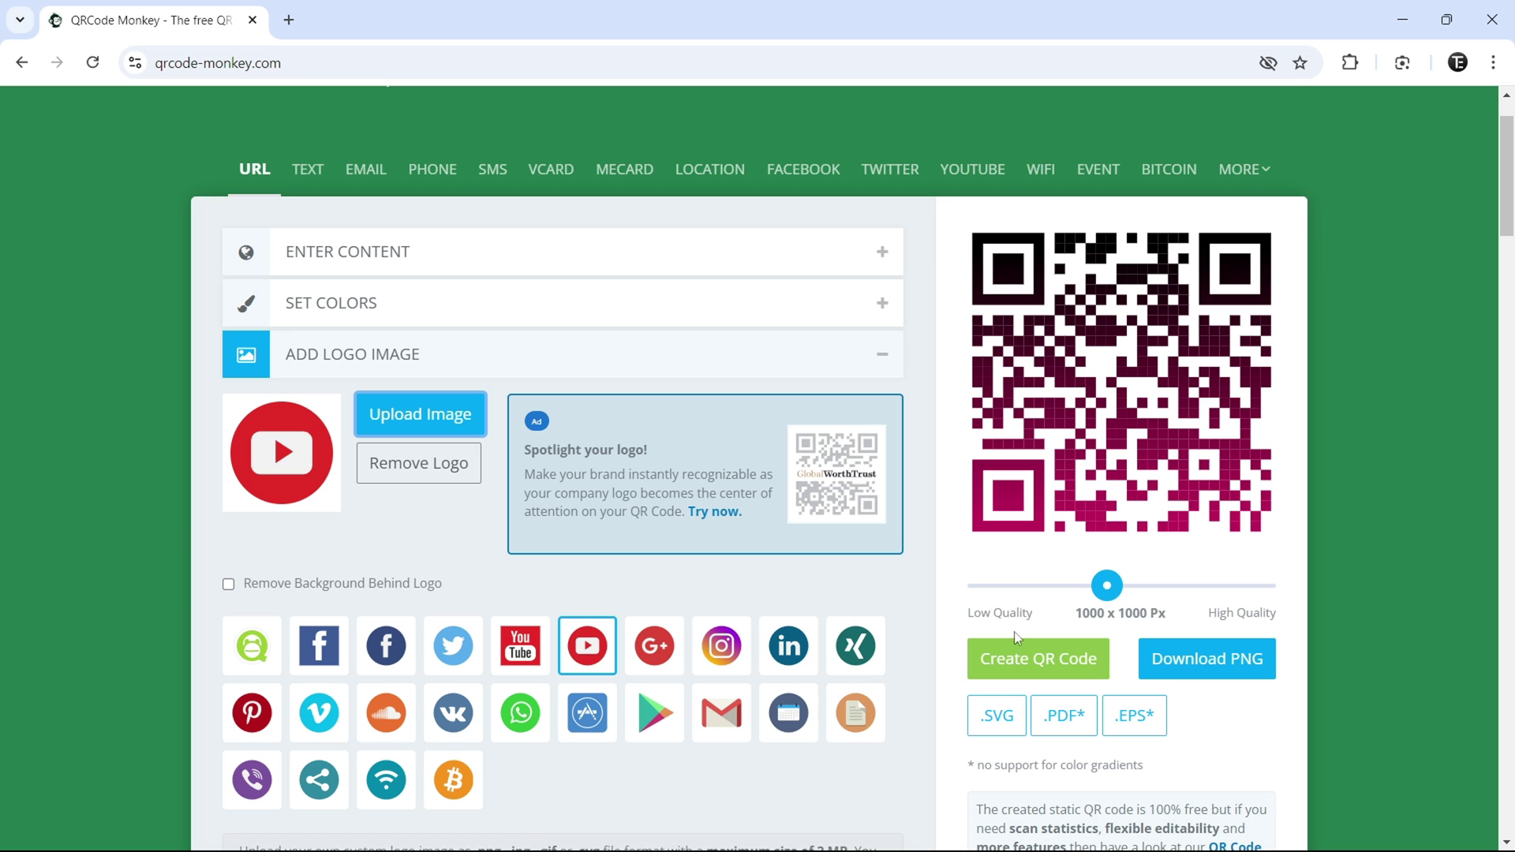
{"action": "left_click", "coordinate": [1040, 672]}
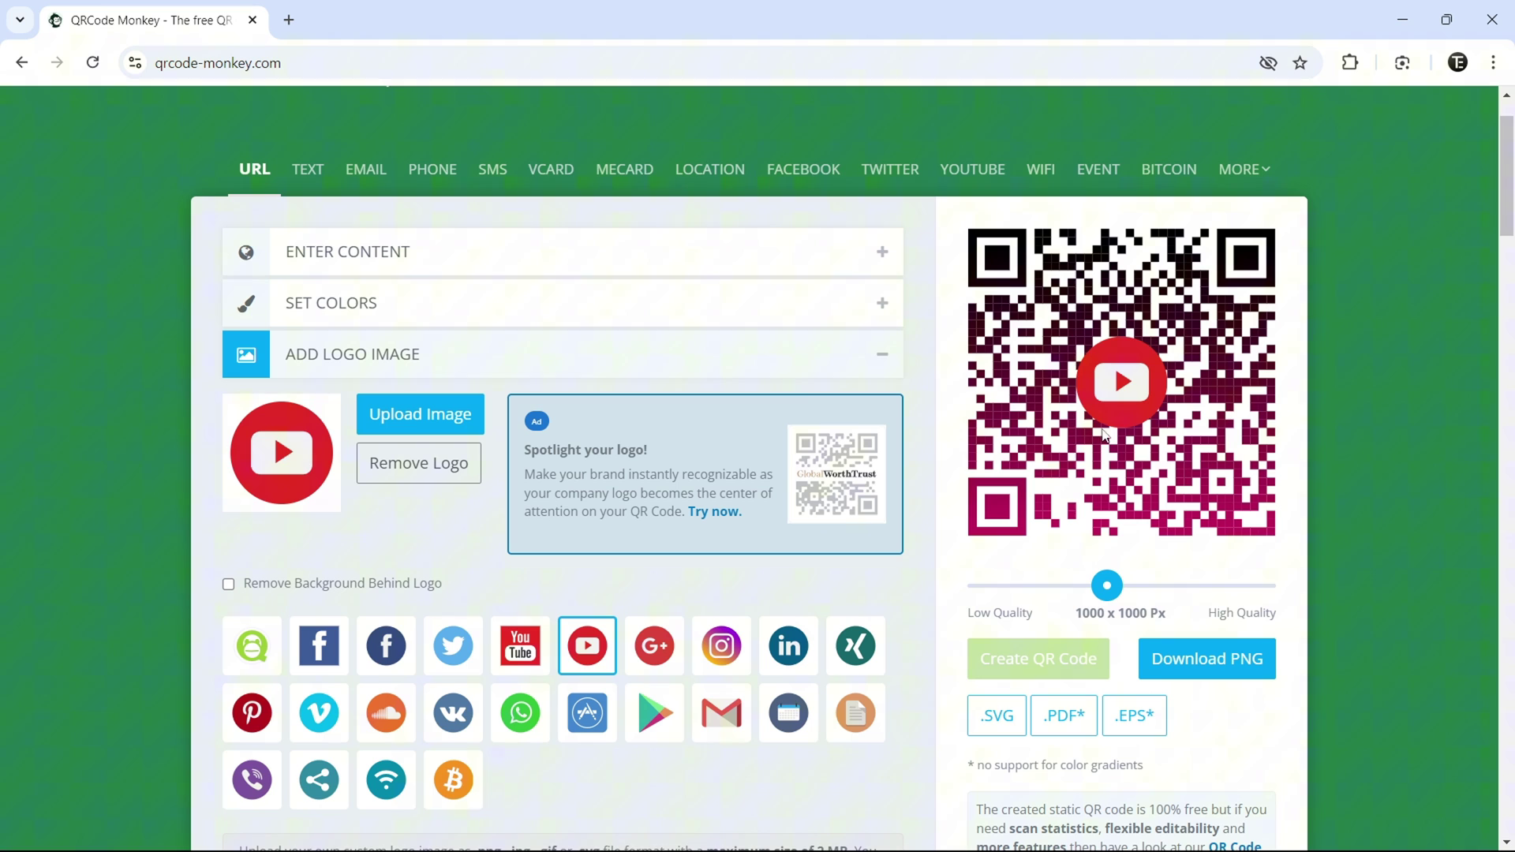
- Select the dotted body shape and circle eye frames, regenerating the code after each
{"action": "left_click", "coordinate": [829, 373]}
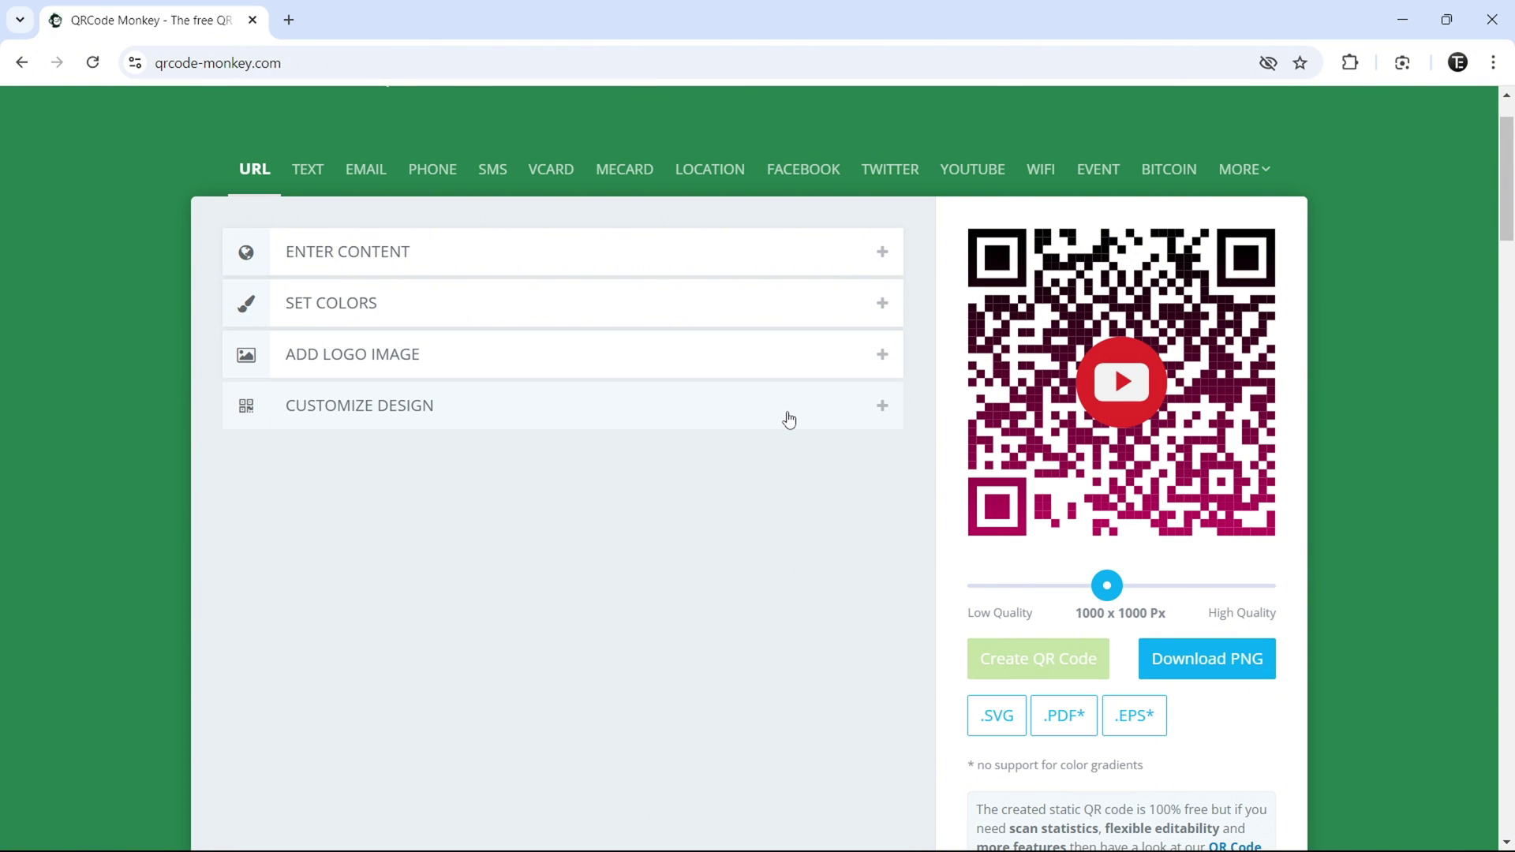
{"action": "left_click", "coordinate": [789, 417]}
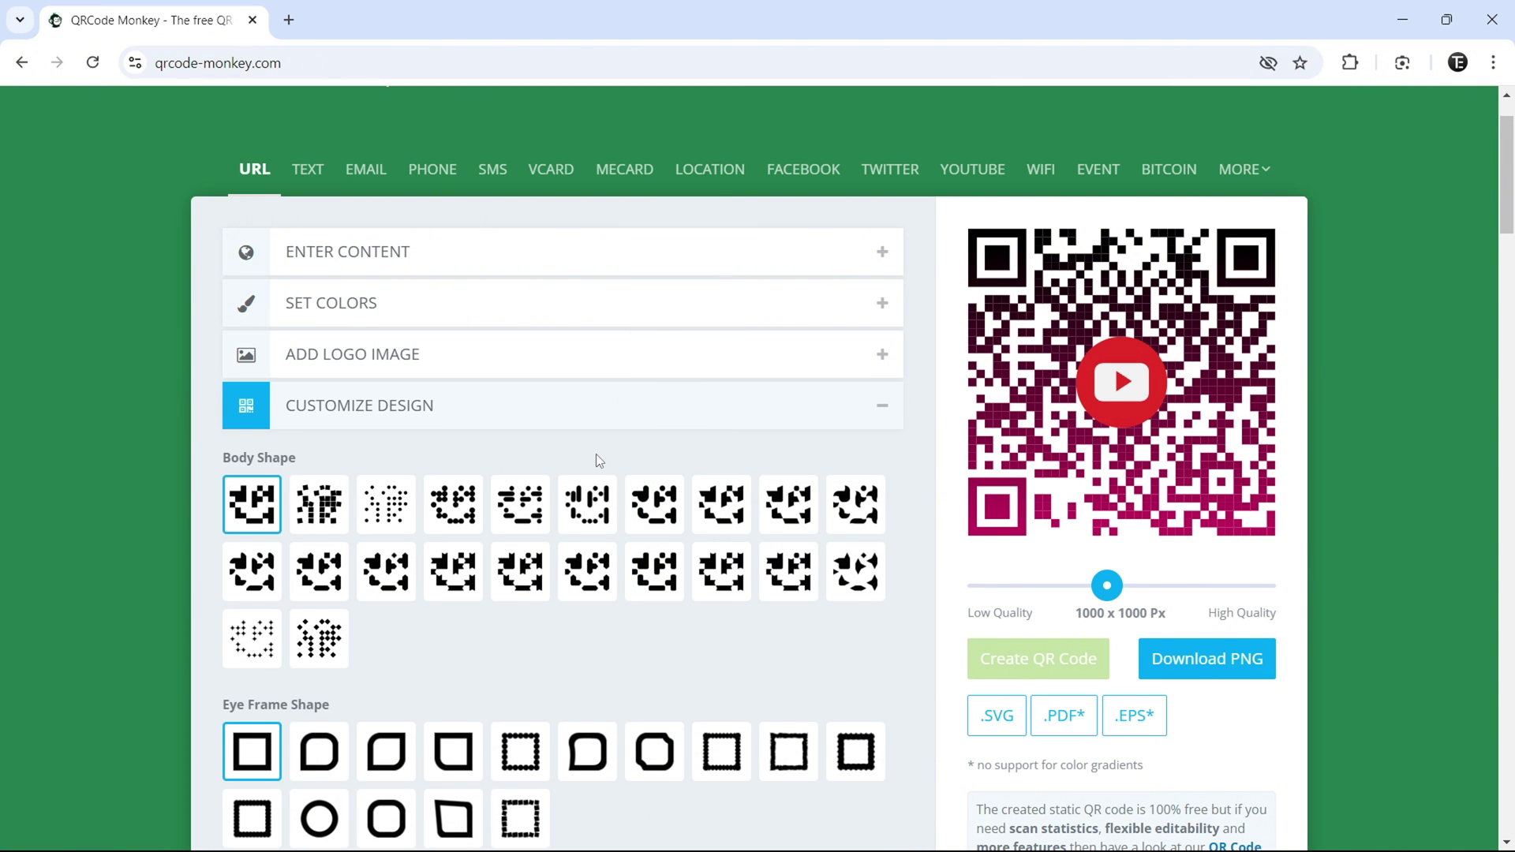
{"action": "scroll", "coordinate": [596, 453], "scroll_direction": "down", "scroll_amount": 1}
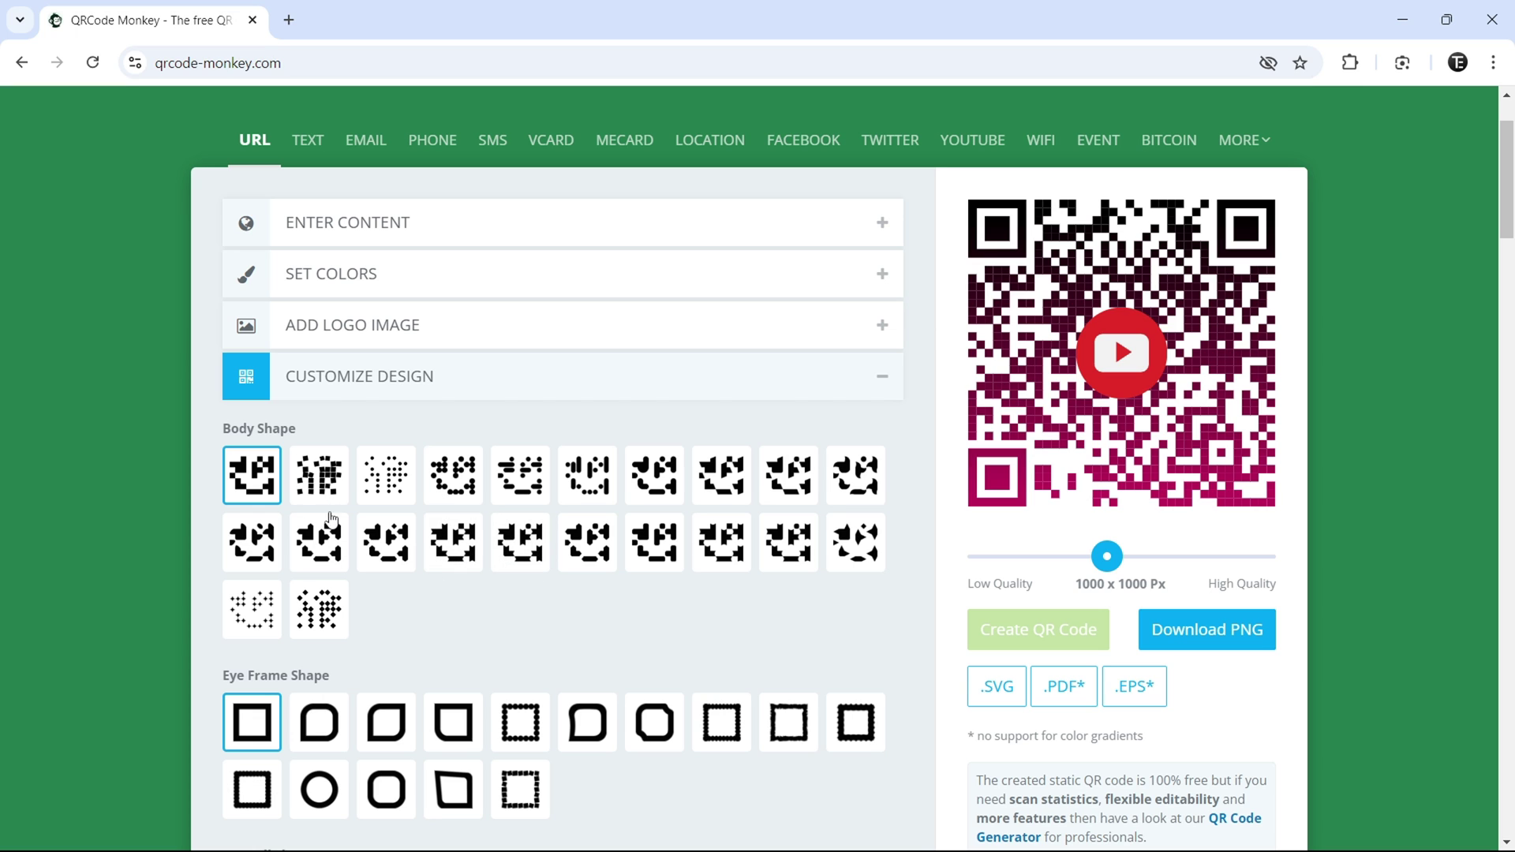
{"action": "left_click", "coordinate": [381, 482]}
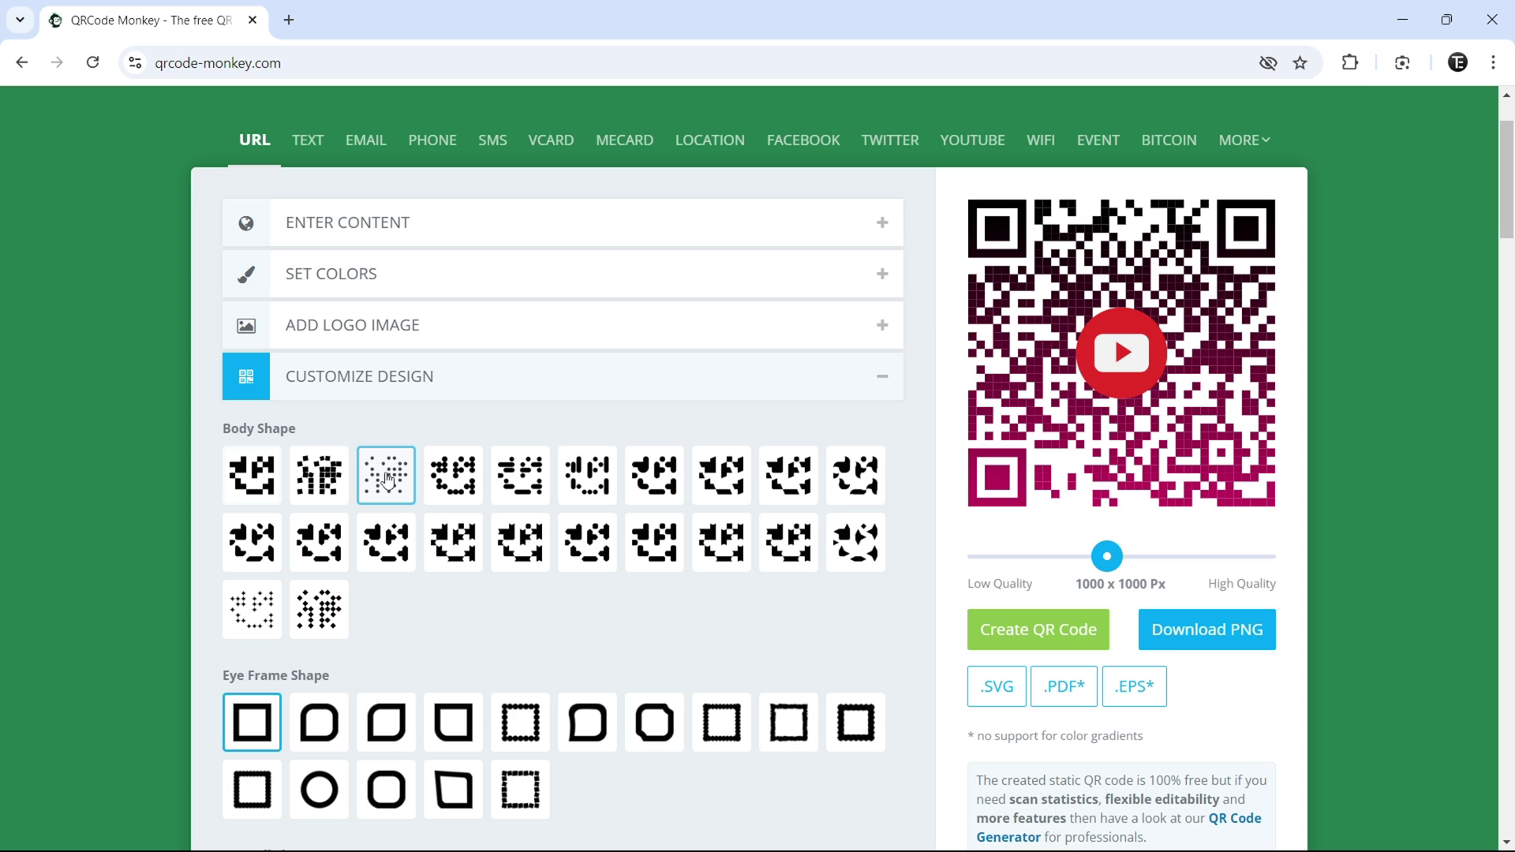
{"action": "left_click", "coordinate": [1060, 639]}
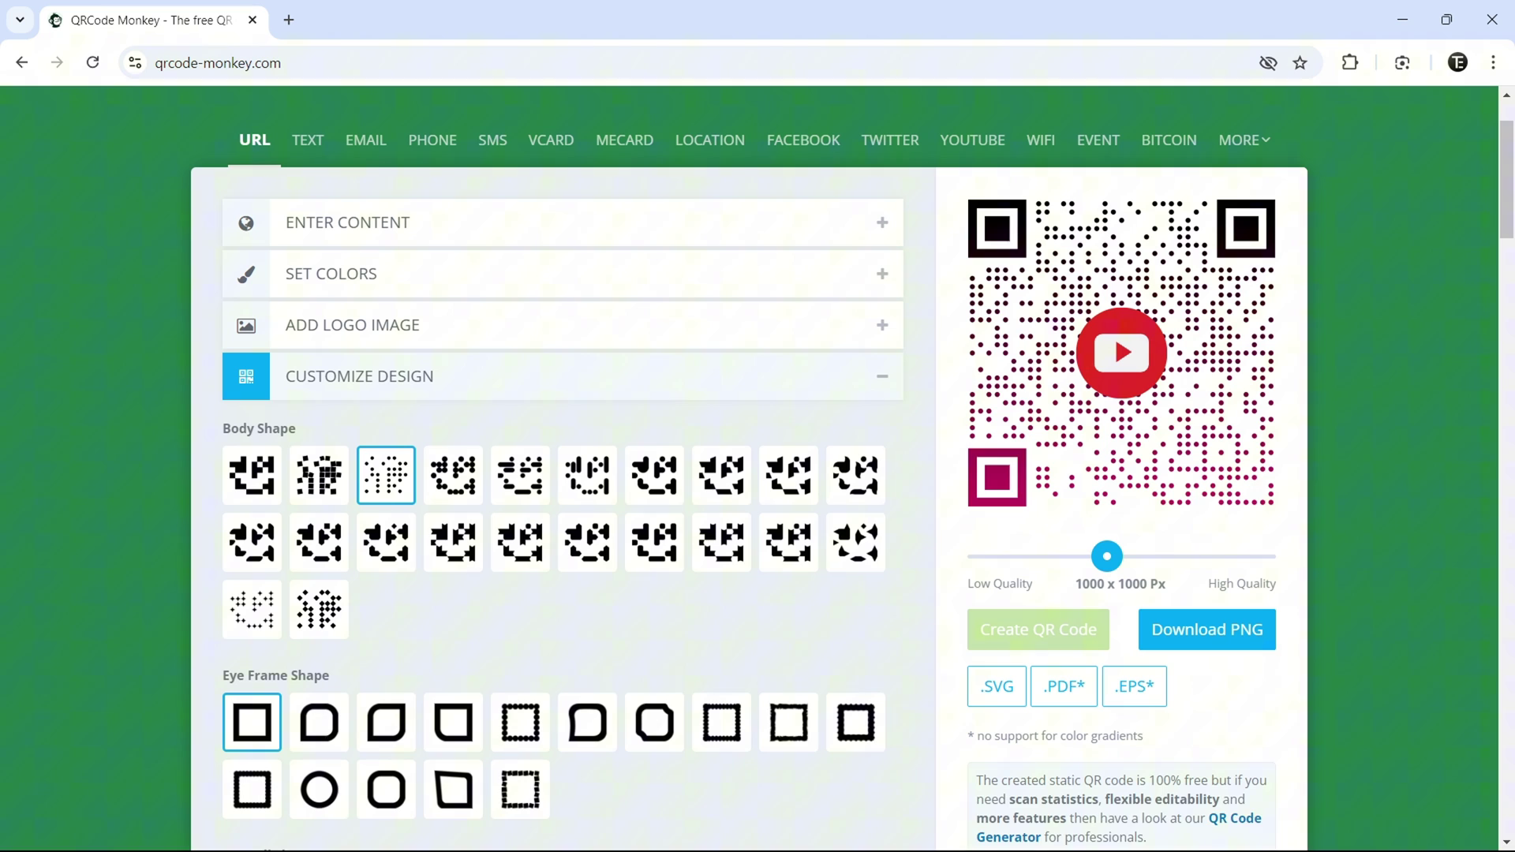
{"action": "left_click", "coordinate": [322, 802]}
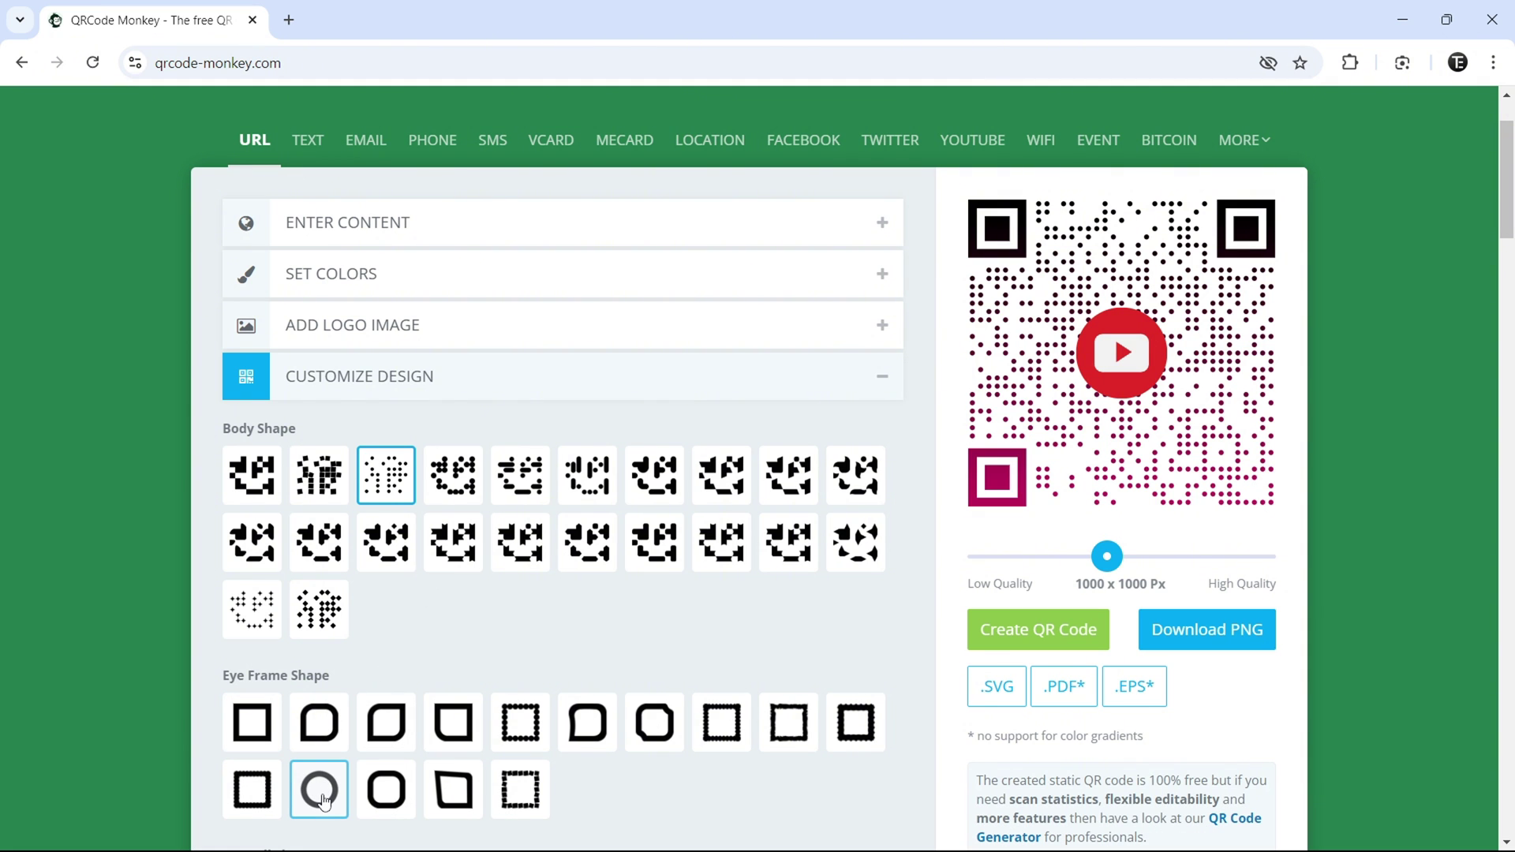
{"action": "left_click", "coordinate": [1007, 631]}
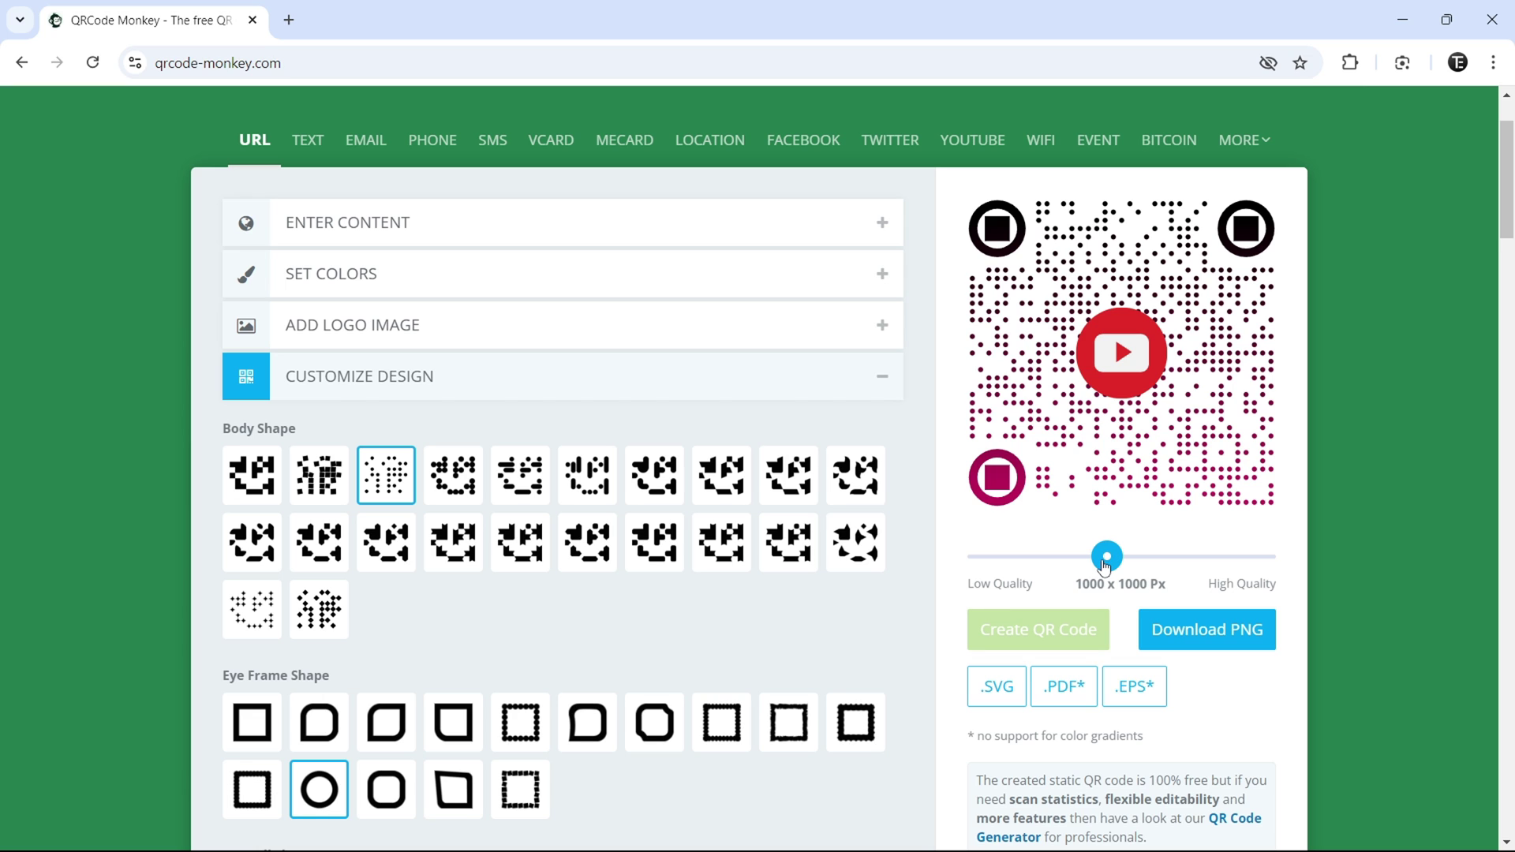
- Set quality to High Quality (1975 x 1975 px) and regenerate the code
{"action": "left_click_drag", "start_coordinate": [1104, 567], "coordinate": [1260, 572]}
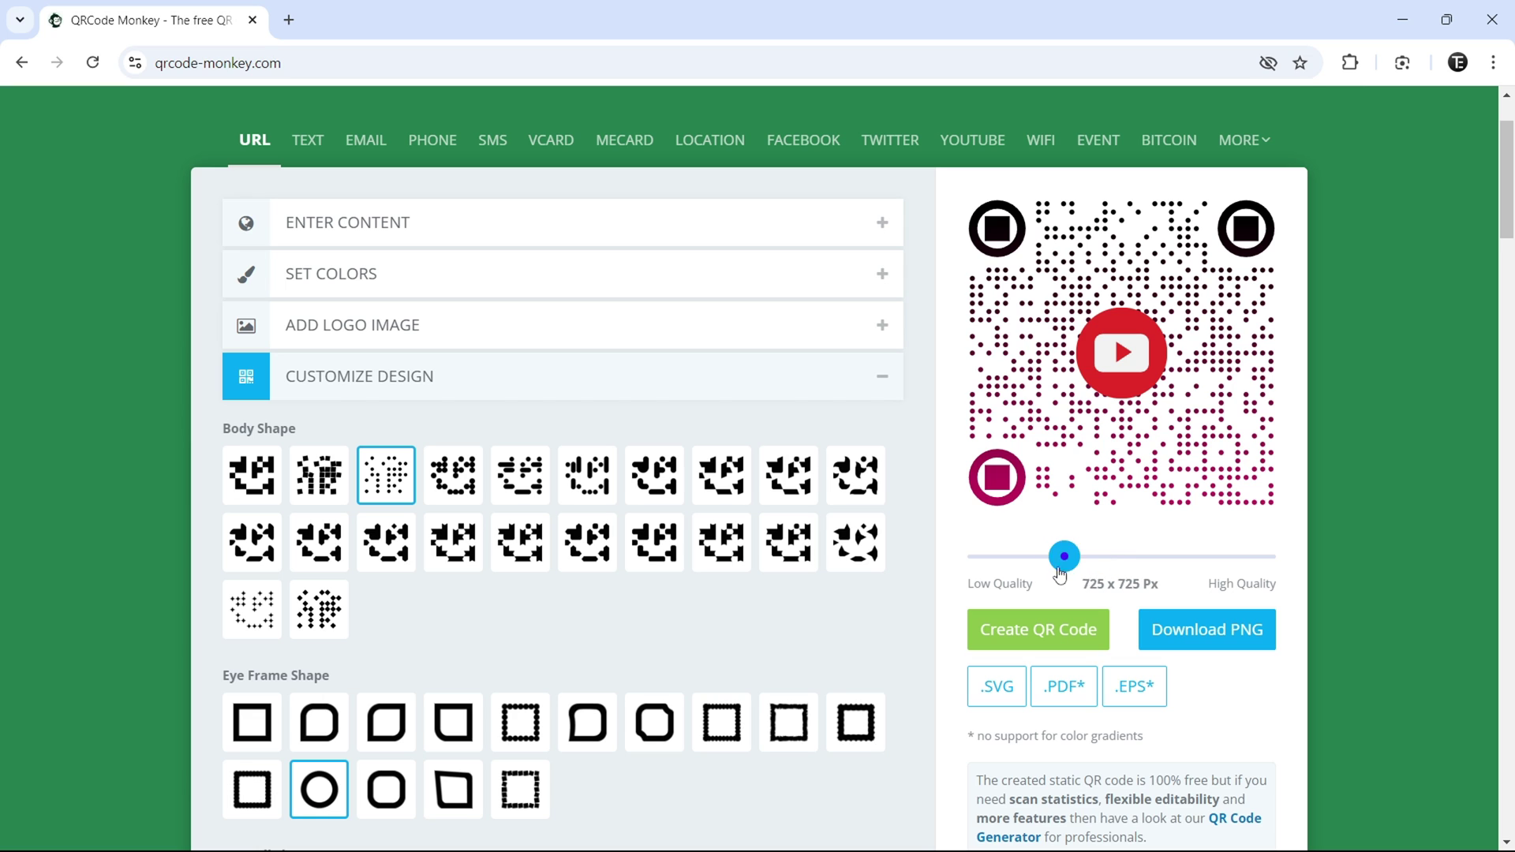
{"action": "left_click", "coordinate": [1034, 634]}
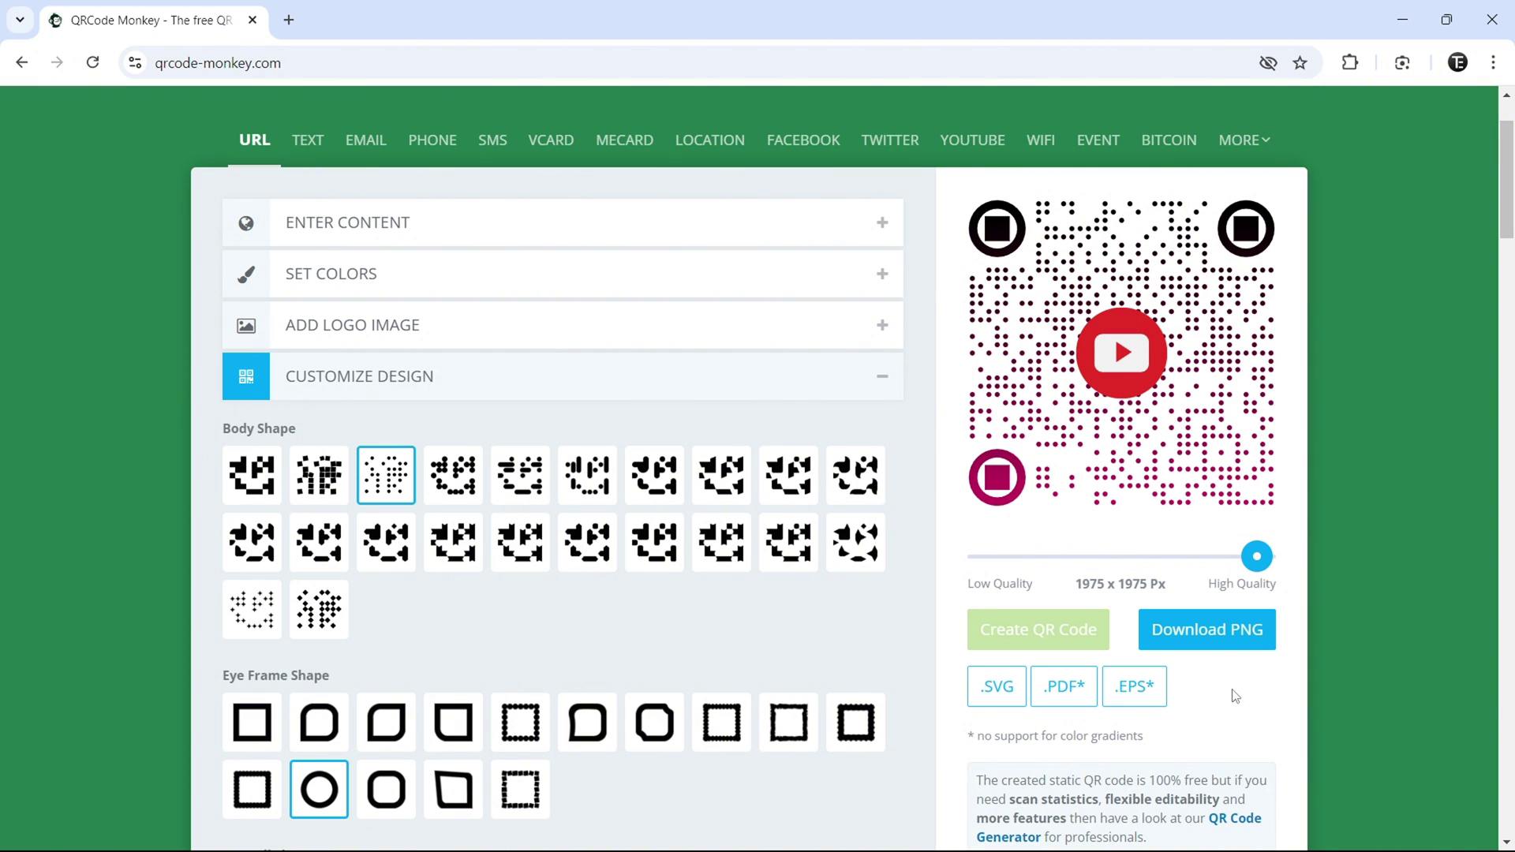
- Download the PNG, view qr-code (3).png, then close the viewer and the ad popup
{"action": "left_click", "coordinate": [1226, 643]}
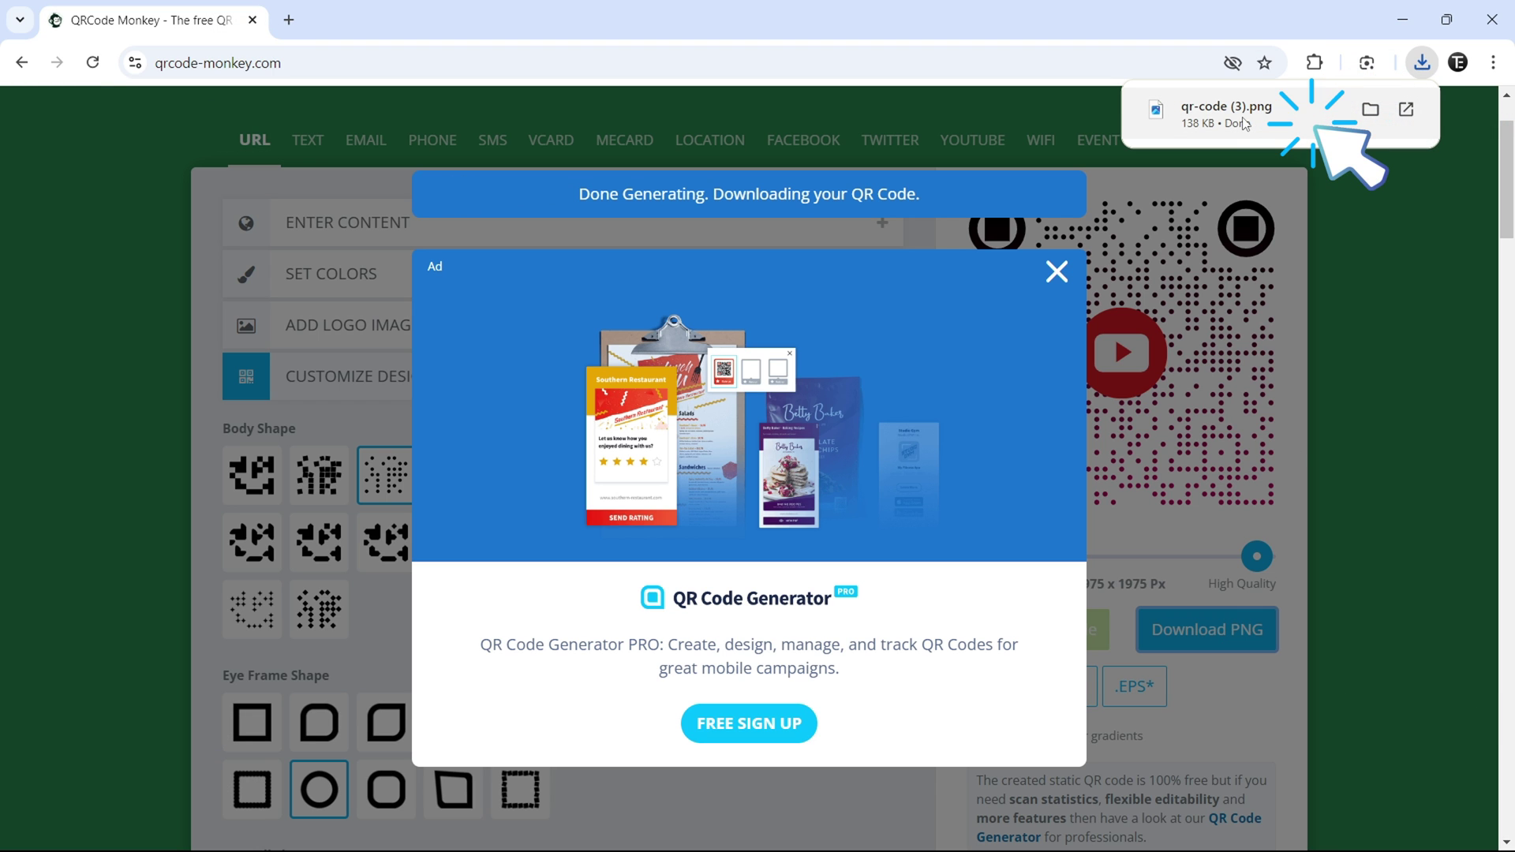
{"action": "left_click", "coordinate": [1333, 90]}
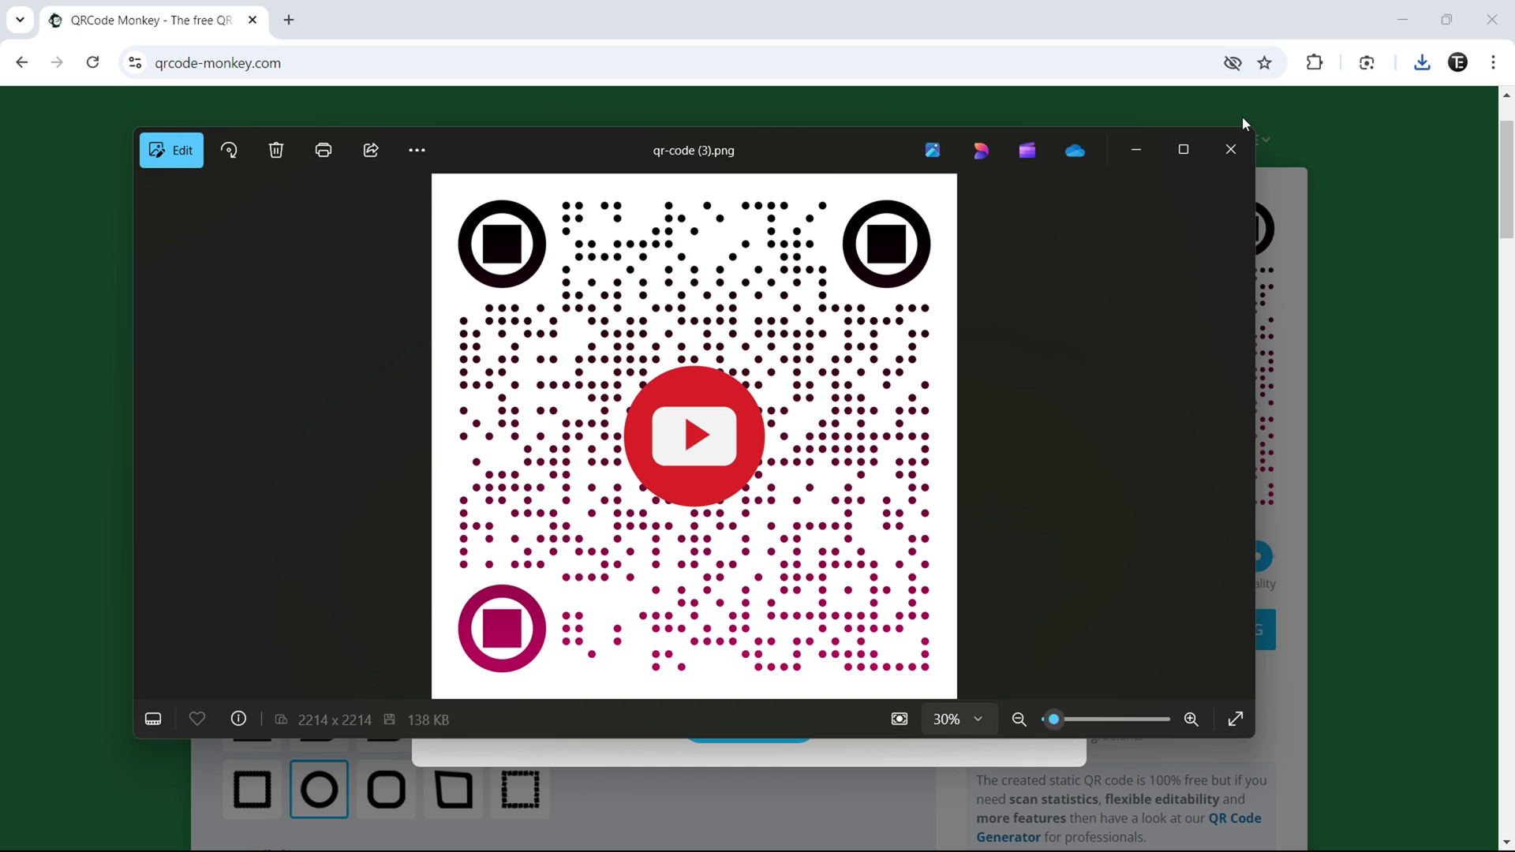
{"action": "left_click", "coordinate": [1230, 149]}
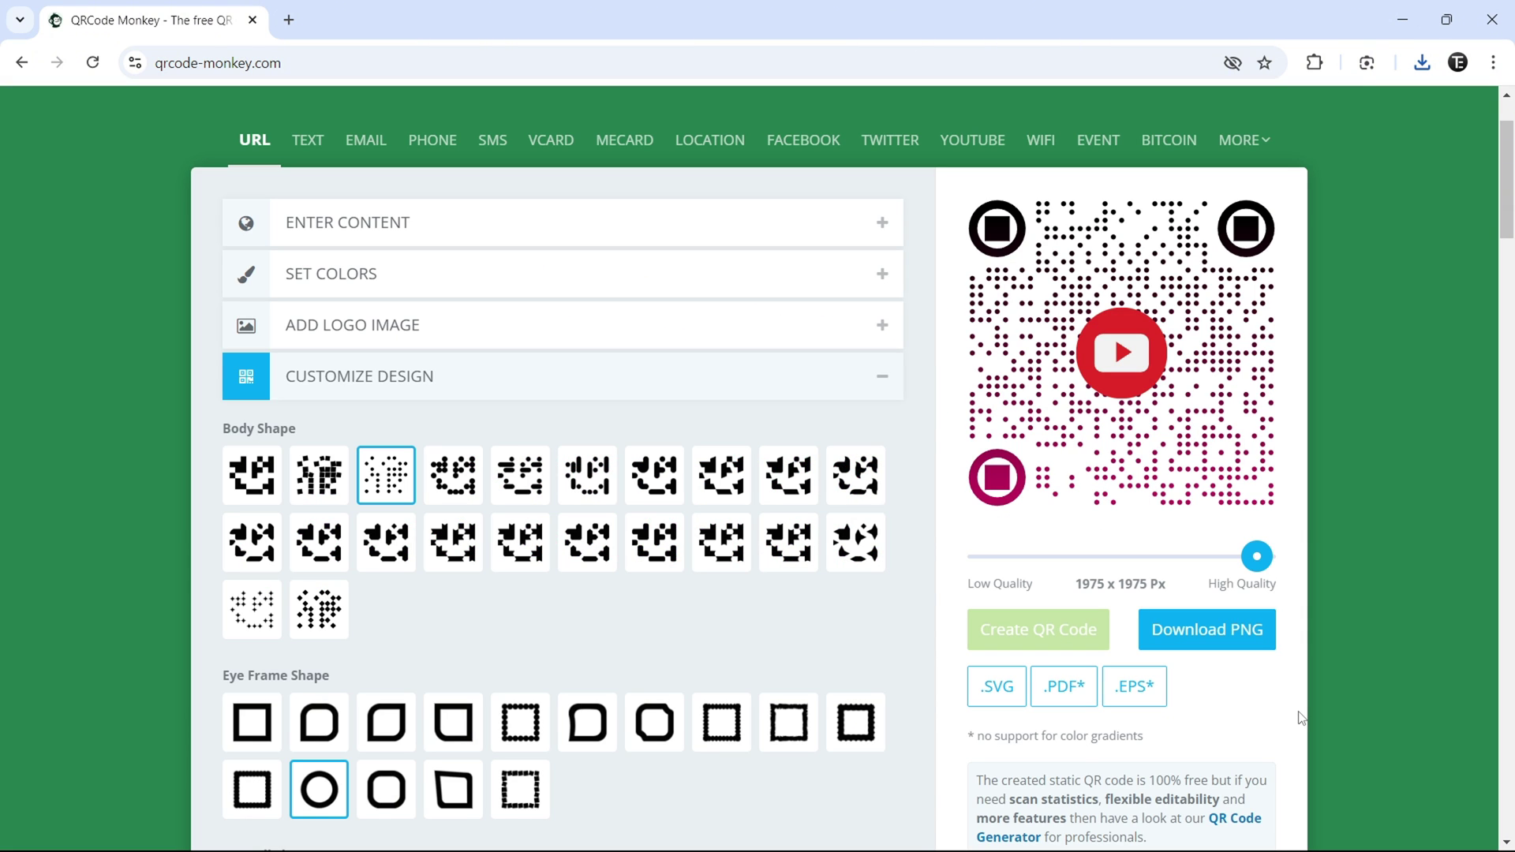
{"action": "left_click", "coordinate": [1063, 687]}
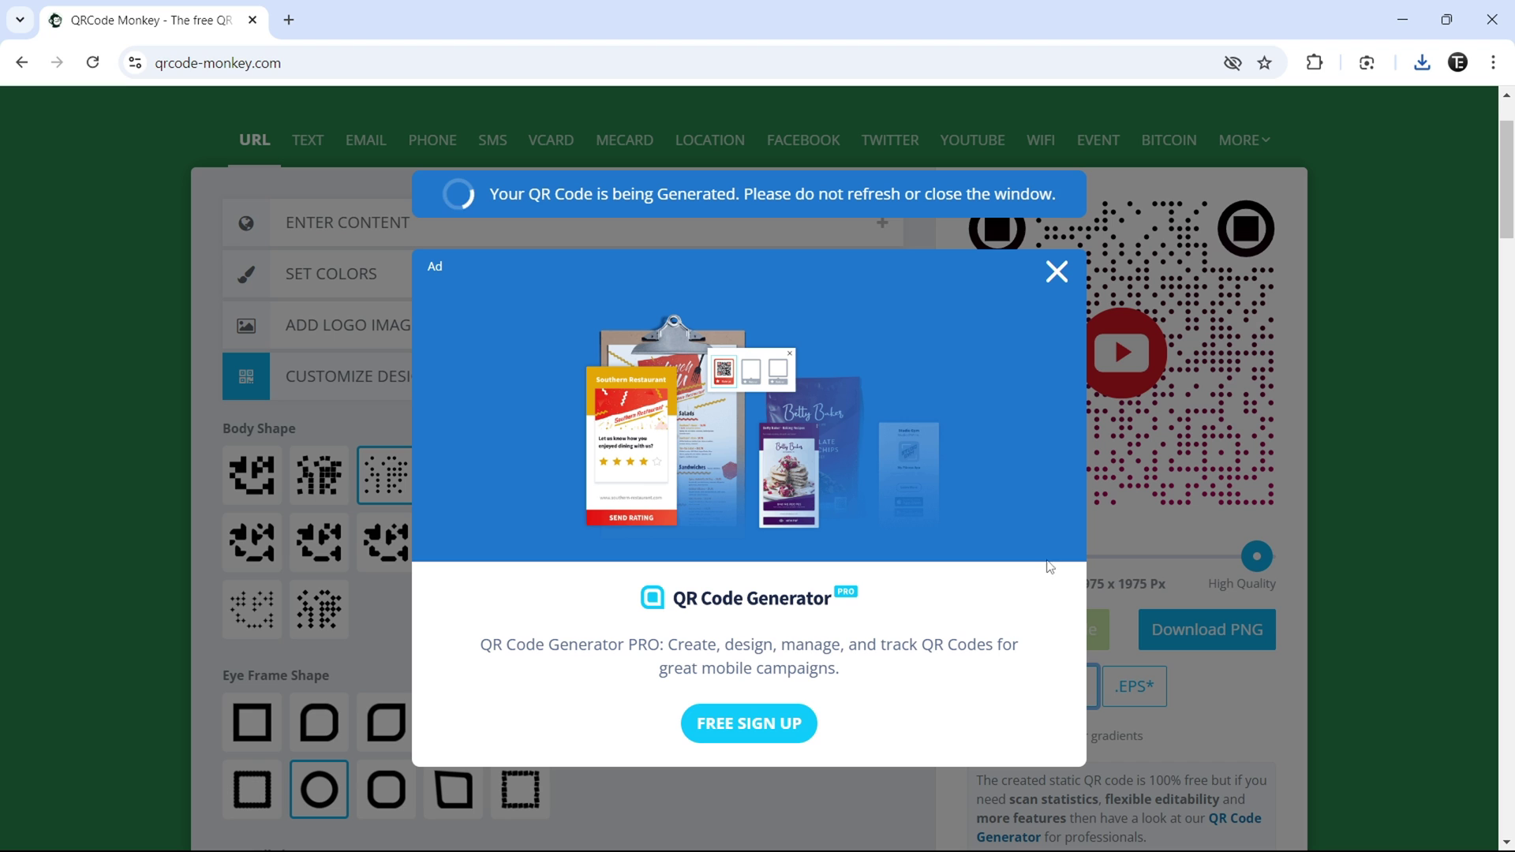
{"action": "left_click", "coordinate": [1055, 275]}
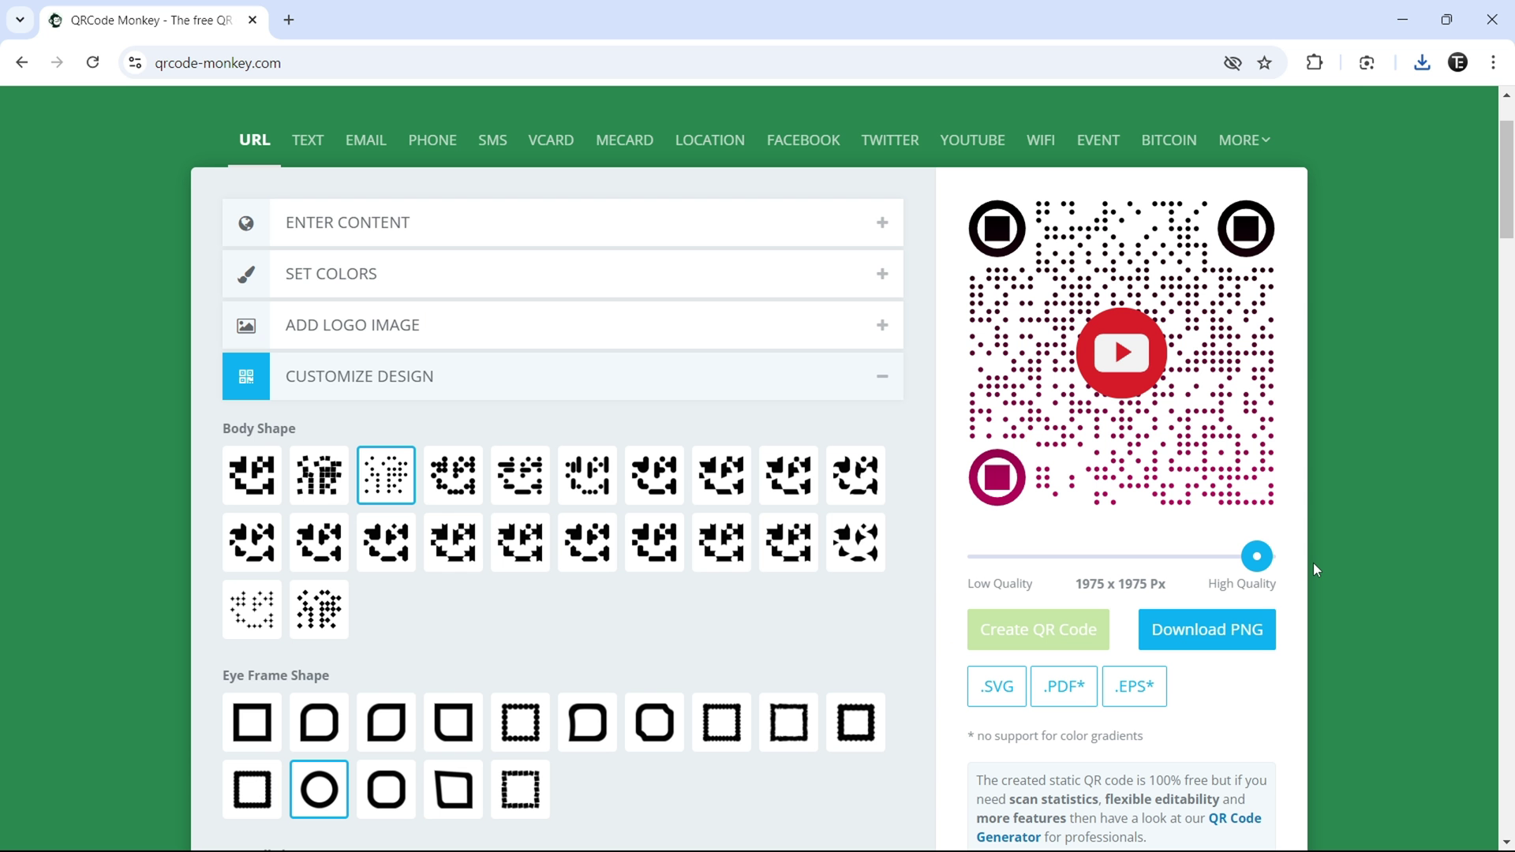